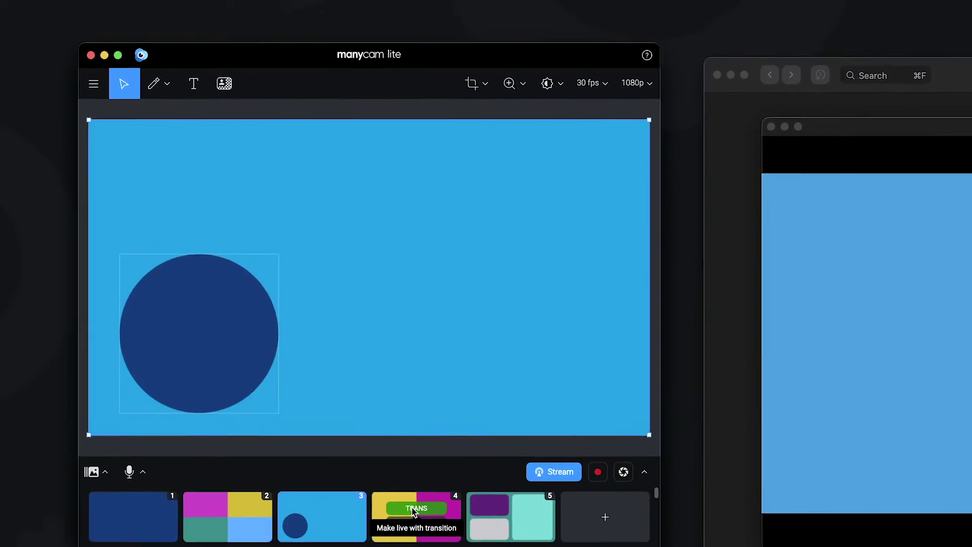
Take scenes 4 and 5 live, use the Abstract Video background, then show the FaceTime and iPhone presets.
left_click(414, 512)
left_click(506, 509)
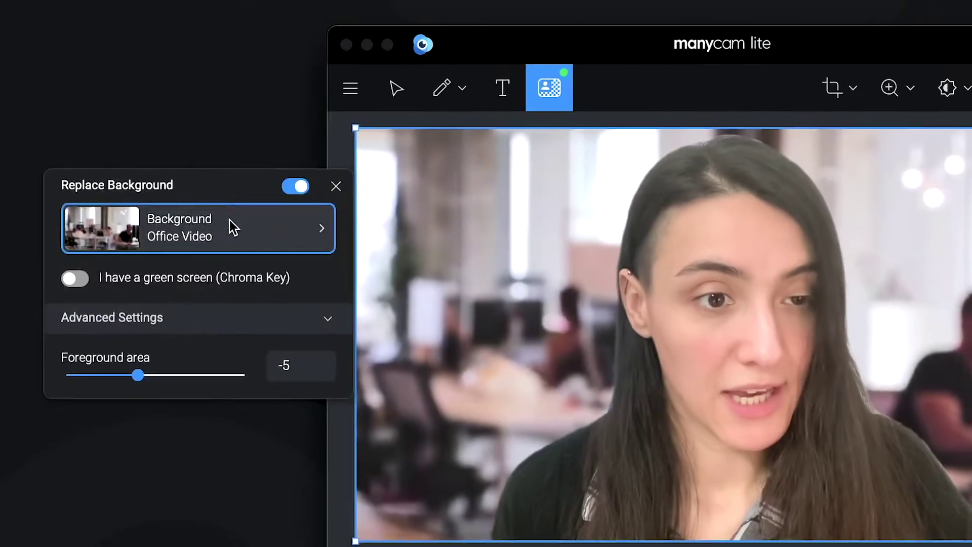
left_click(232, 227)
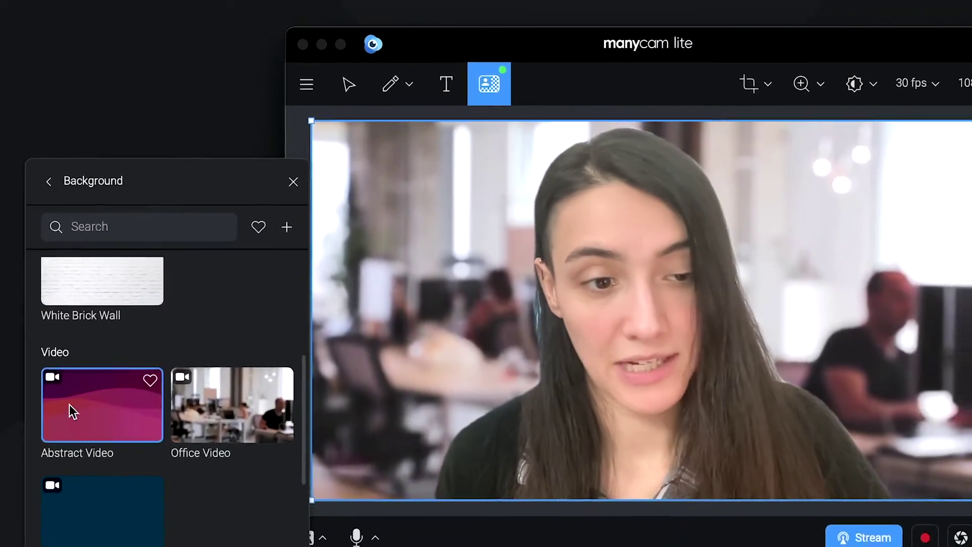
left_click(72, 408)
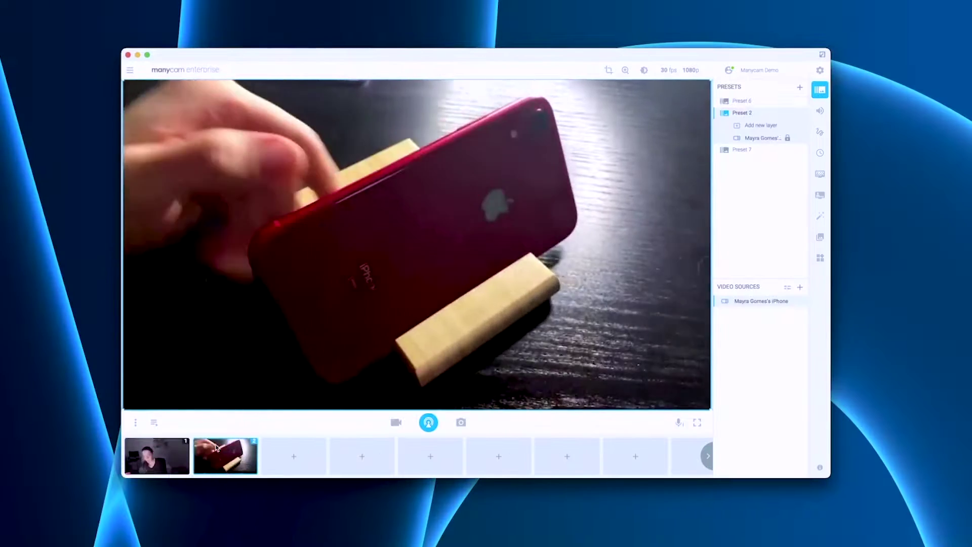
left_click(186, 443)
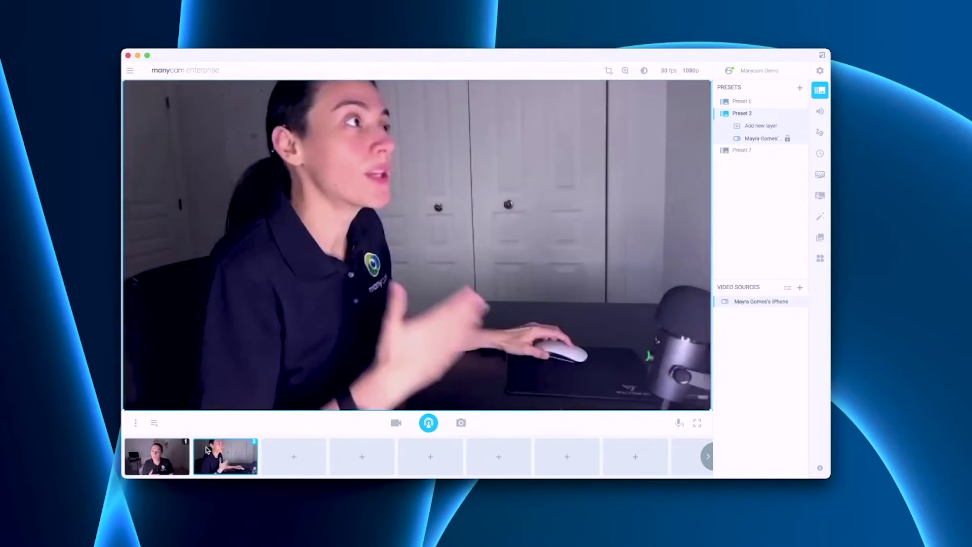
left_click(212, 449)
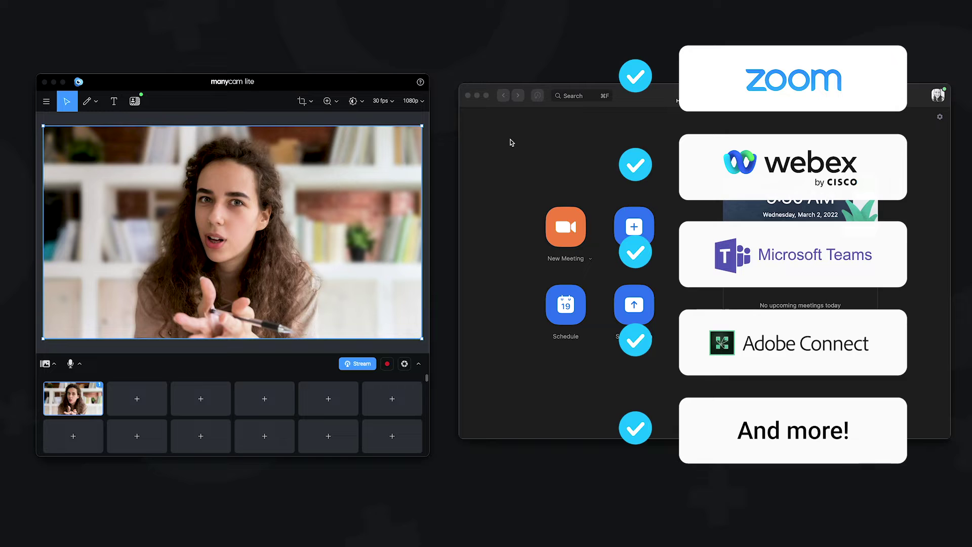
Start a new Zoom meeting using ManyCam Lite Video Device as the camera.
left_click(565, 228)
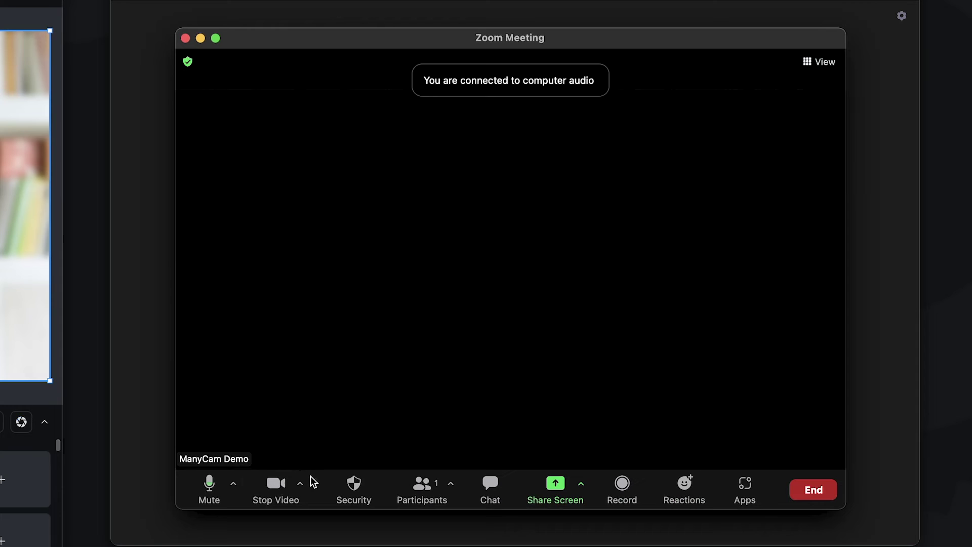
left_click(573, 402)
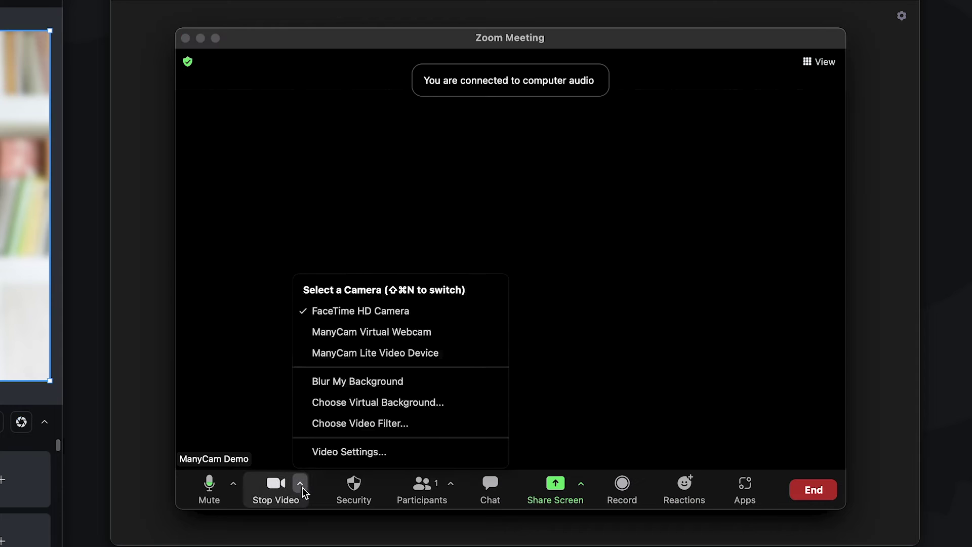
left_click(369, 353)
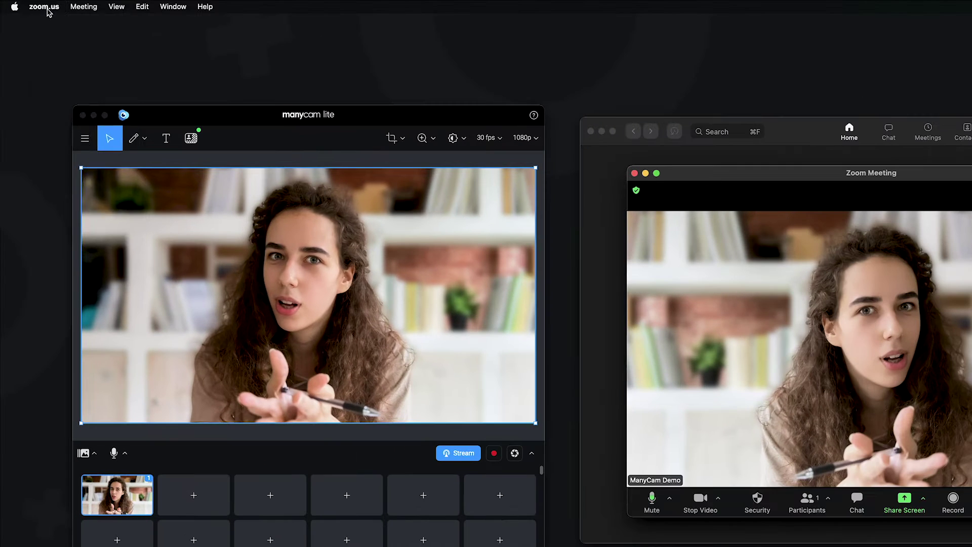
Confirm in Zoom Preferences > Video that the camera is ManyCam Lite Video Device.
left_click(44, 6)
left_click(45, 41)
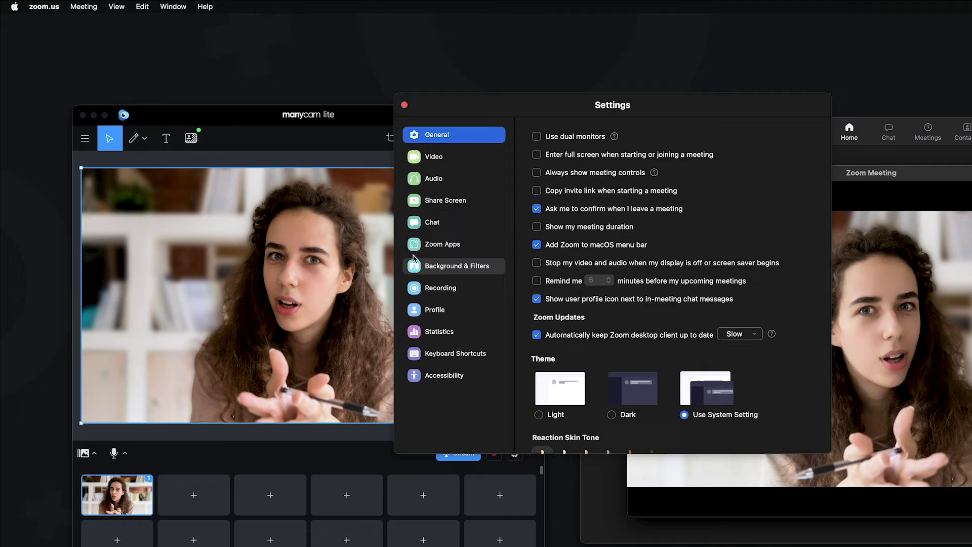
left_click(431, 158)
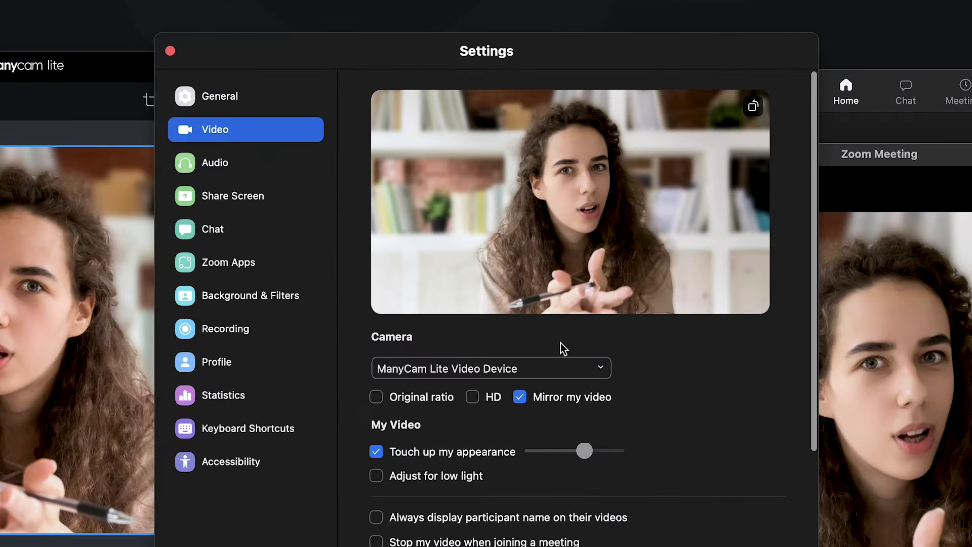
left_click(587, 373)
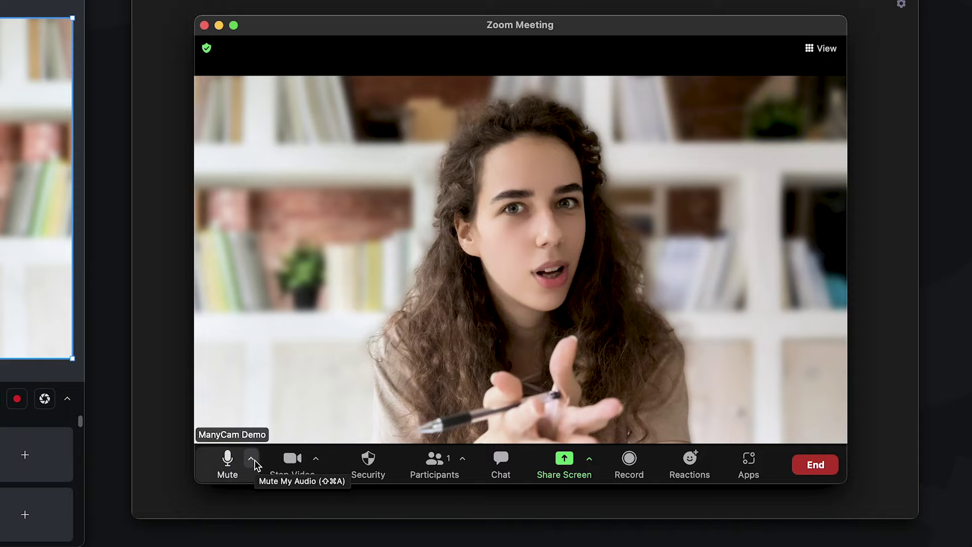
left_click(252, 461)
left_click(354, 221)
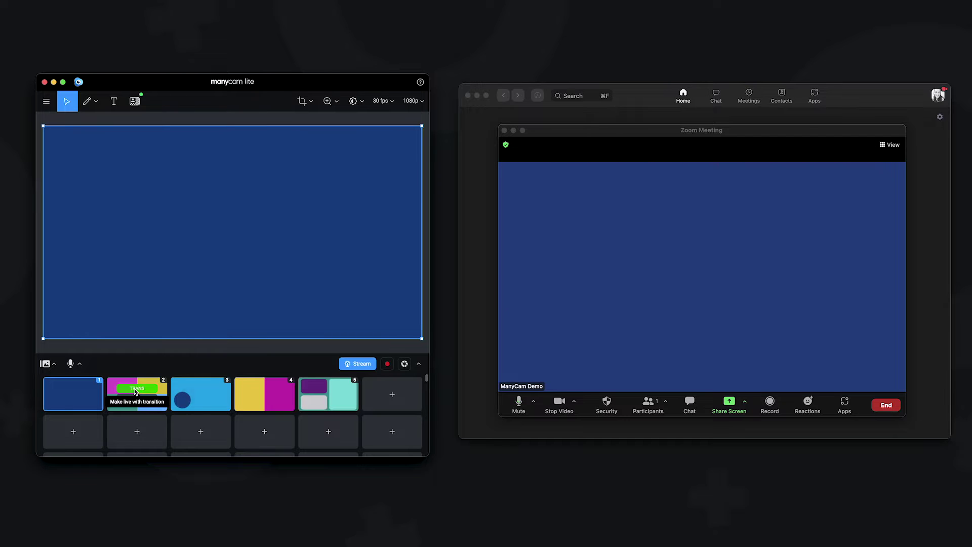
Transition through scenes 2, 3, 4, 5 and 1, then scenes 2 and 3 again.
left_click(136, 388)
left_click(201, 387)
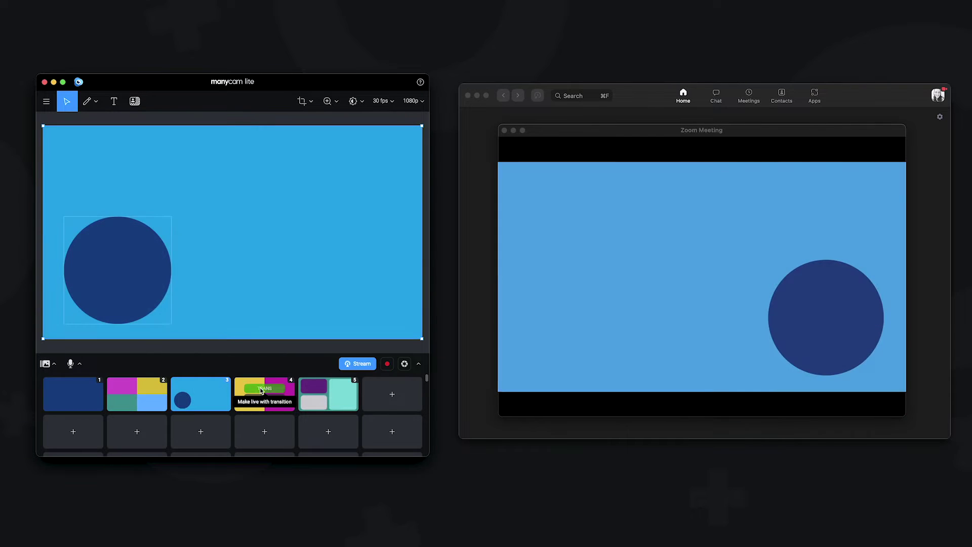
left_click(261, 390)
left_click(324, 388)
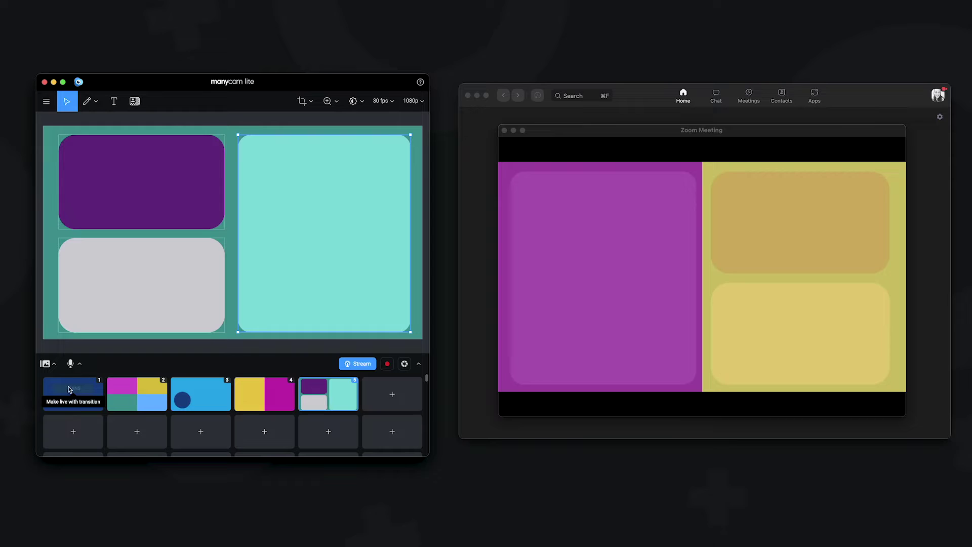
left_click(70, 389)
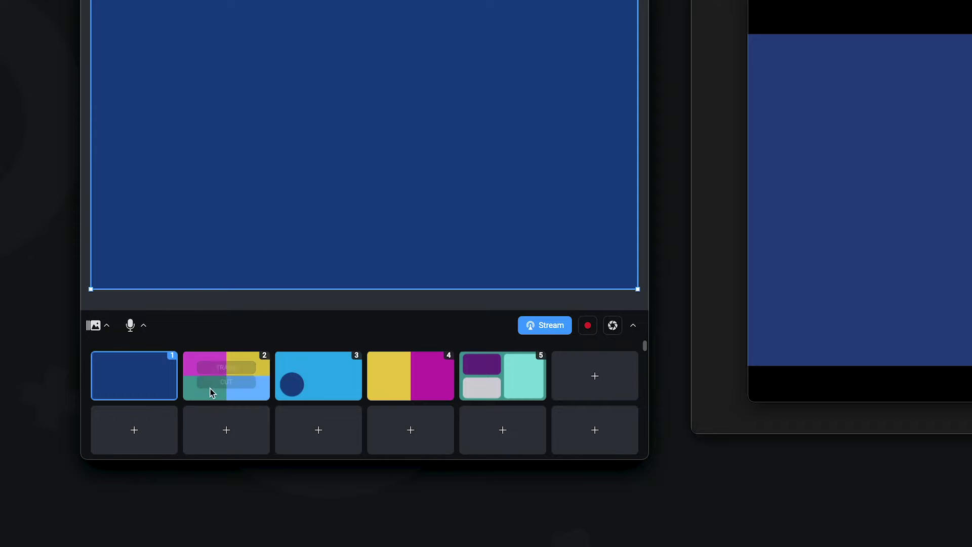
left_click(219, 374)
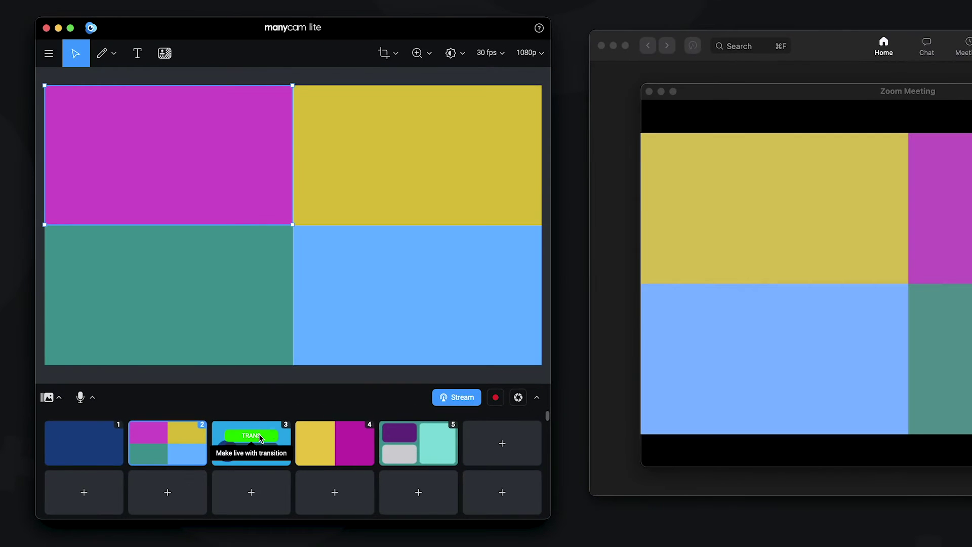
left_click(264, 439)
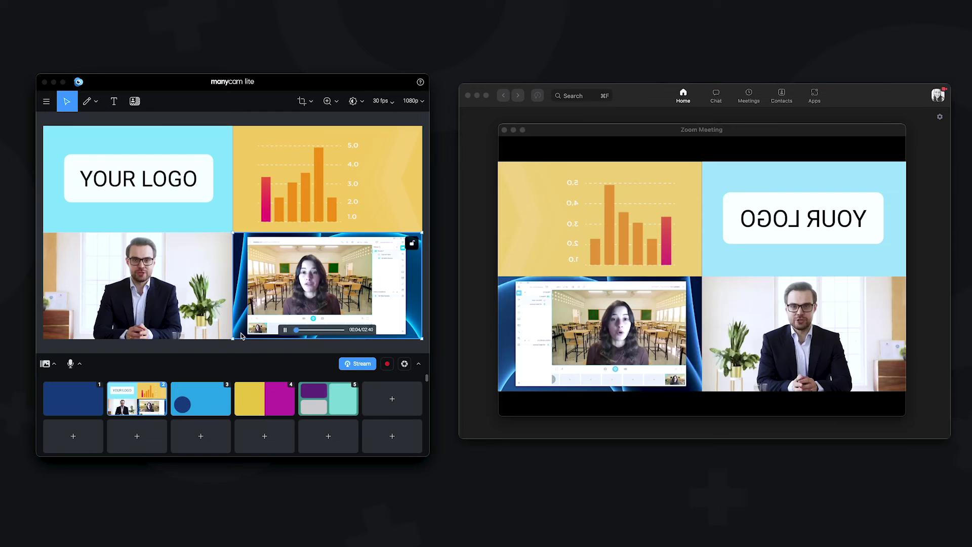
left_click(285, 330)
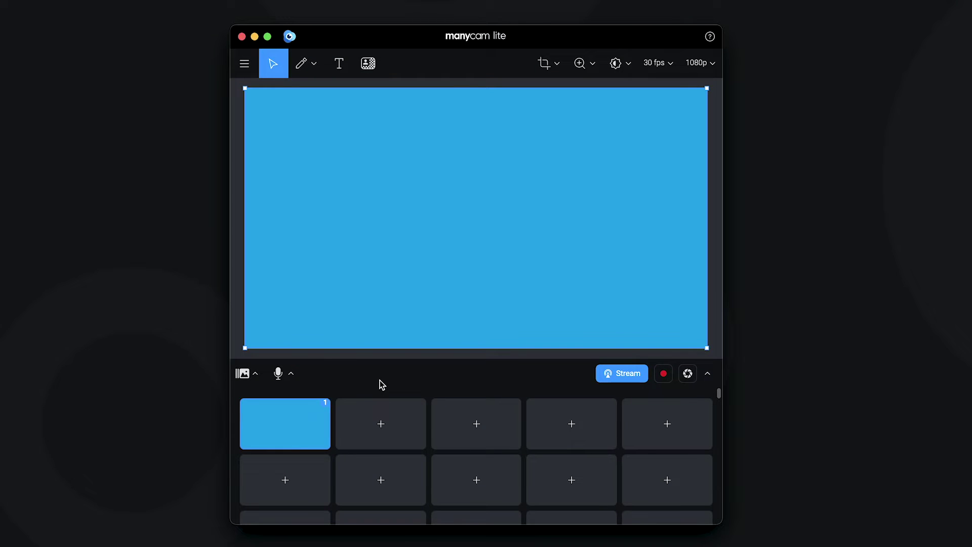
Browse the available video sources from the canvas and from an empty scene slot.
right_click(352, 144)
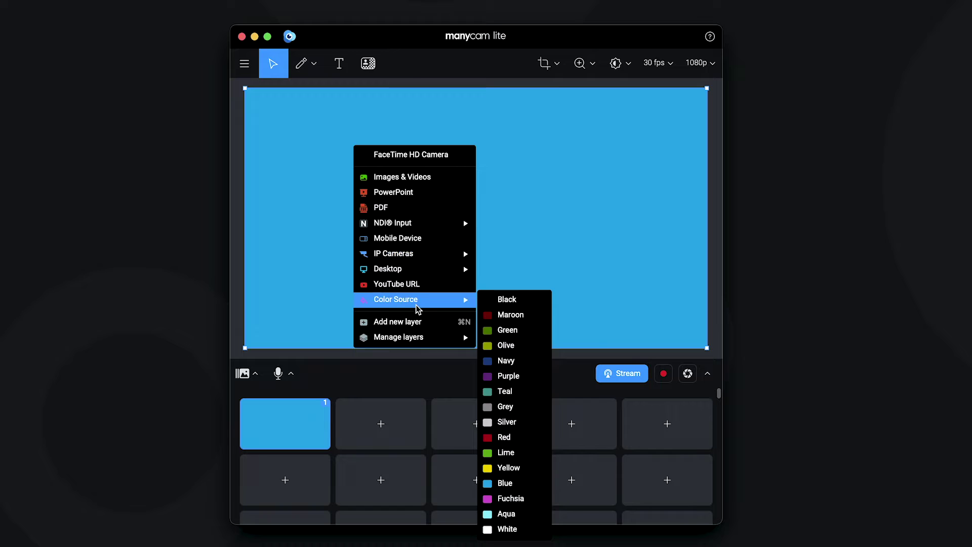
left_click(371, 436)
left_click(404, 430)
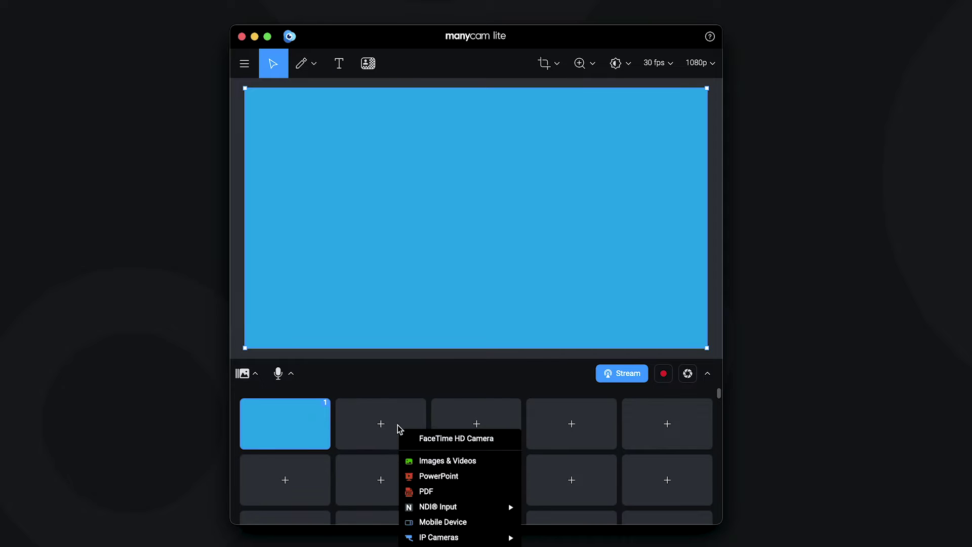
mouse_move(470, 544)
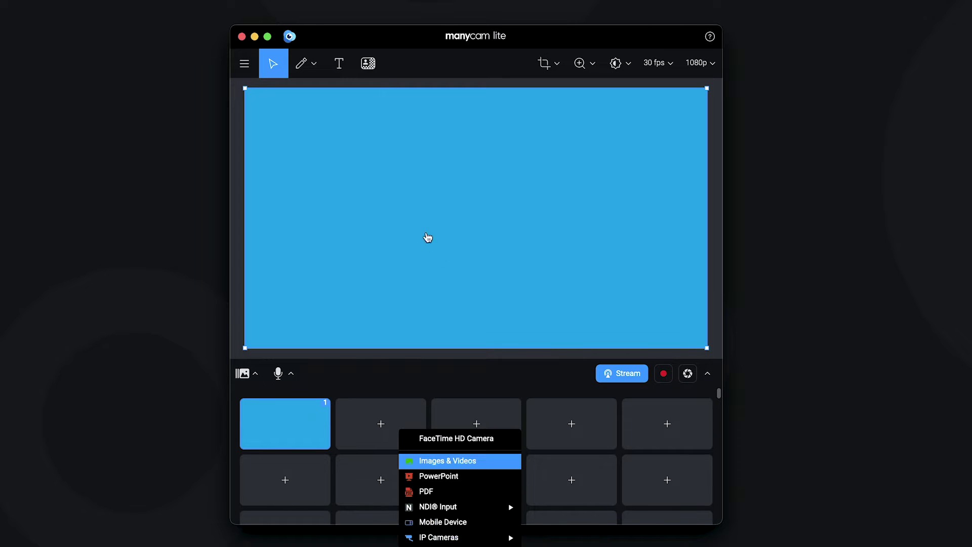
left_click(371, 160)
right_click(373, 159)
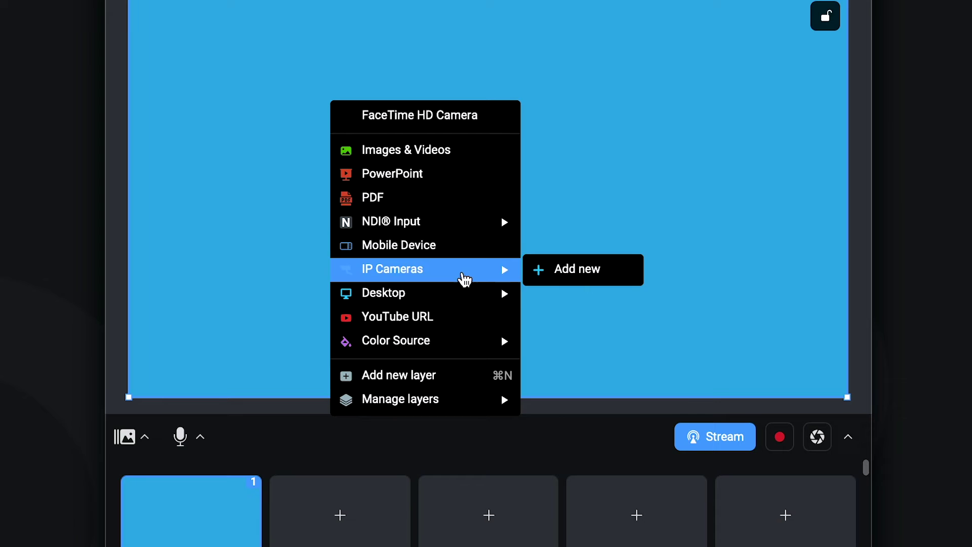
mouse_move(447, 294)
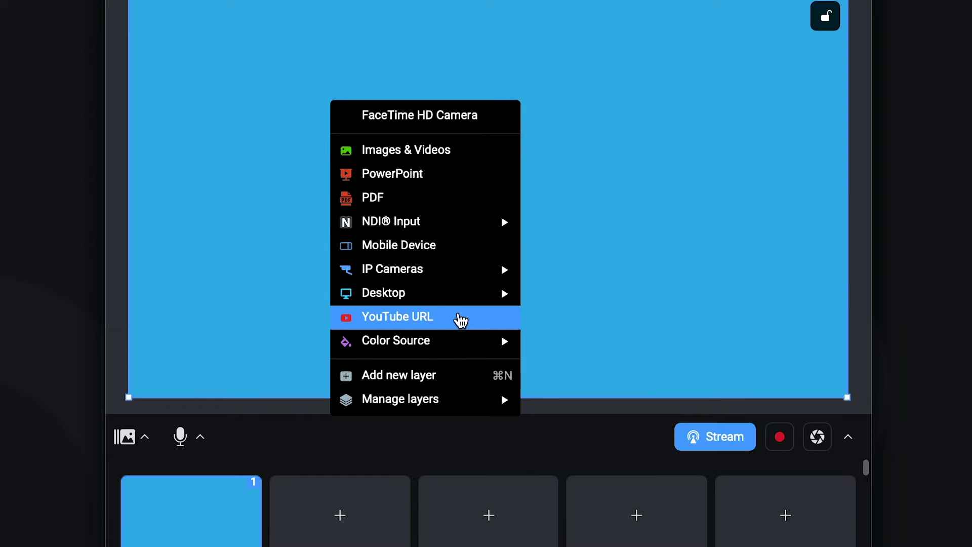
mouse_move(466, 347)
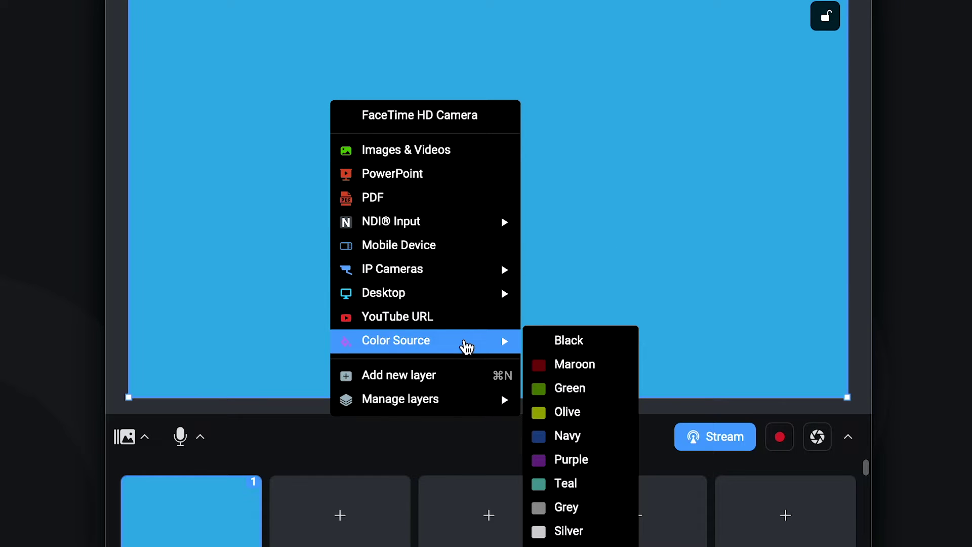
left_click(630, 275)
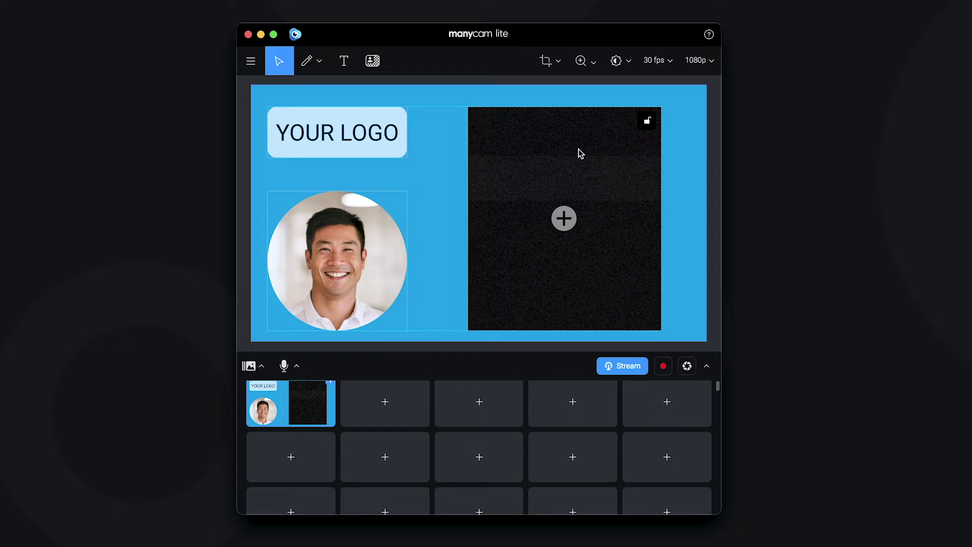
Connect a phone through Mobile Device as the empty black box's source.
left_click(564, 218)
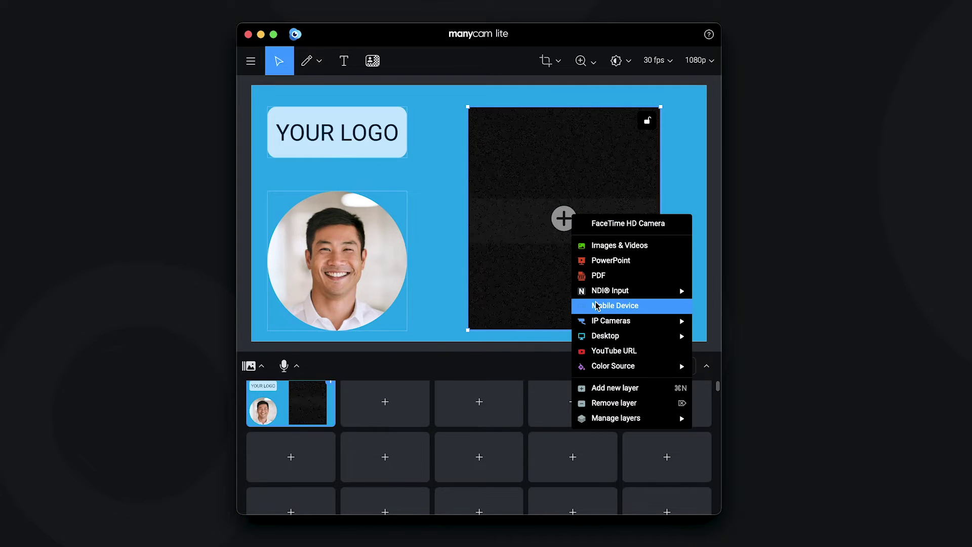
left_click(612, 306)
left_click(358, 231)
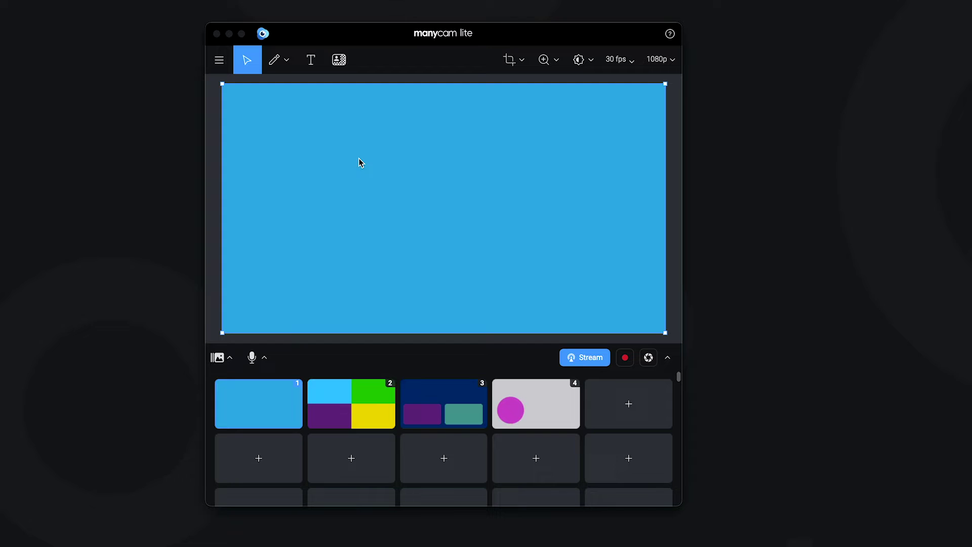
Fill slot 5 with a silver colour, switch it to a four-quadrant layout and take it live.
left_click(420, 366)
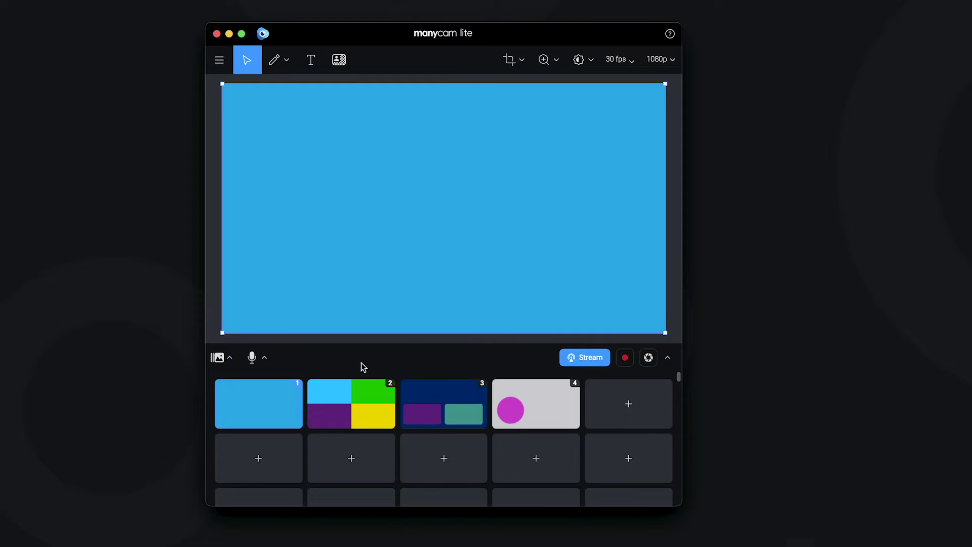
left_click(615, 400)
mouse_move(648, 520)
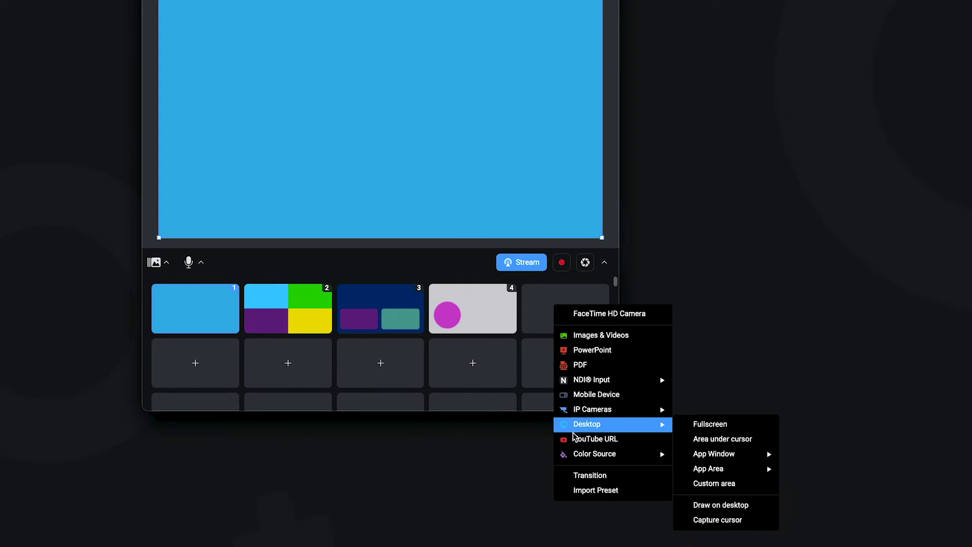
mouse_move(597, 455)
left_click(701, 447)
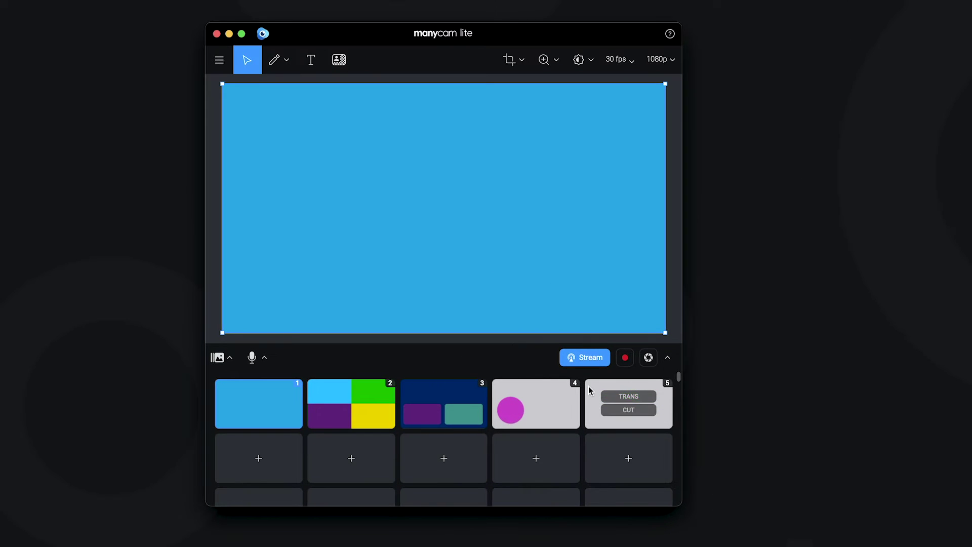
right_click(589, 385)
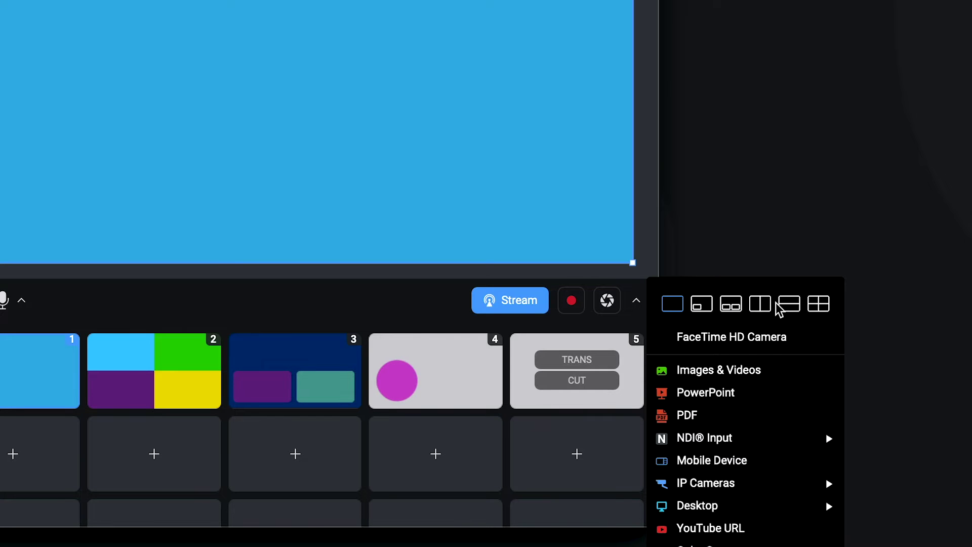
left_click(818, 304)
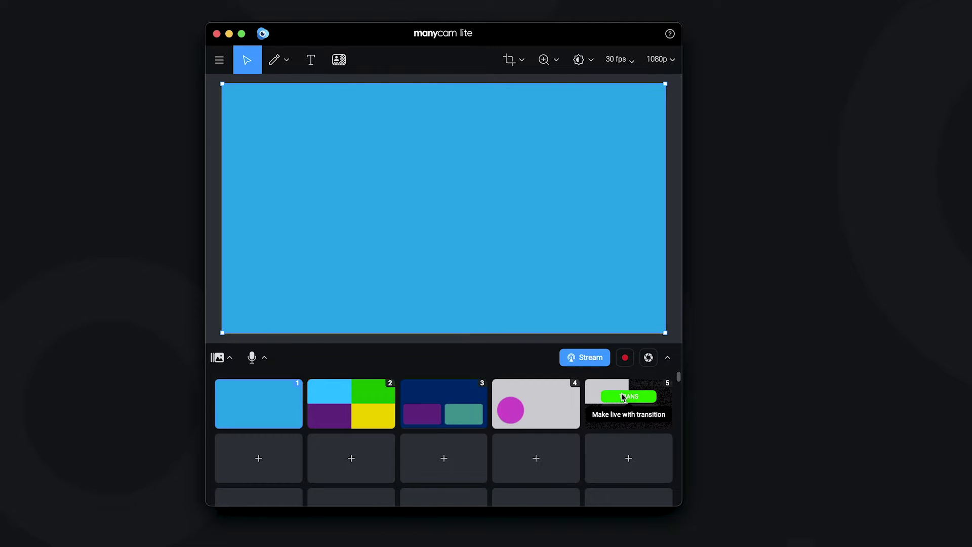
left_click(622, 397)
Load yourlogo.png in the top-left quadrant and the FaceTime HD Camera bottom-left.
left_click(312, 136)
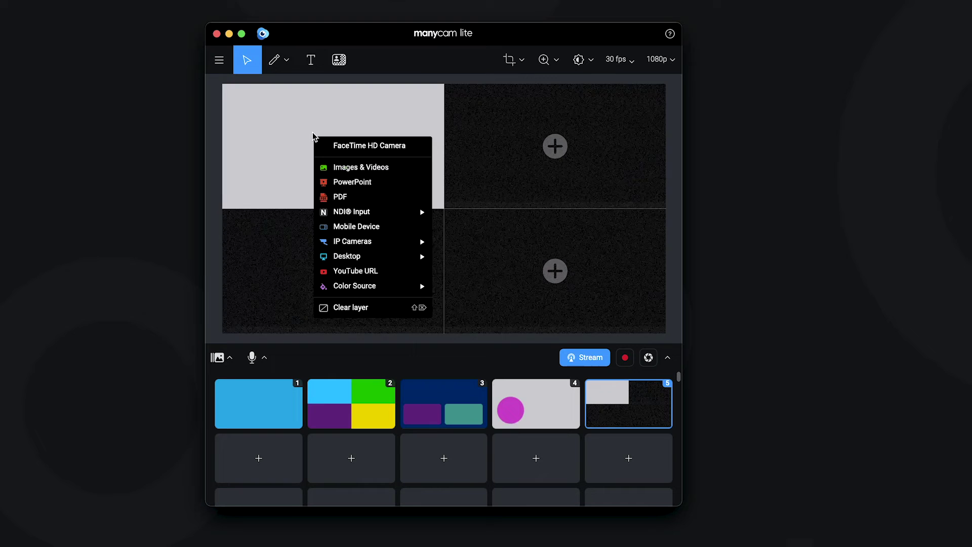
left_click(345, 168)
double_click(417, 93)
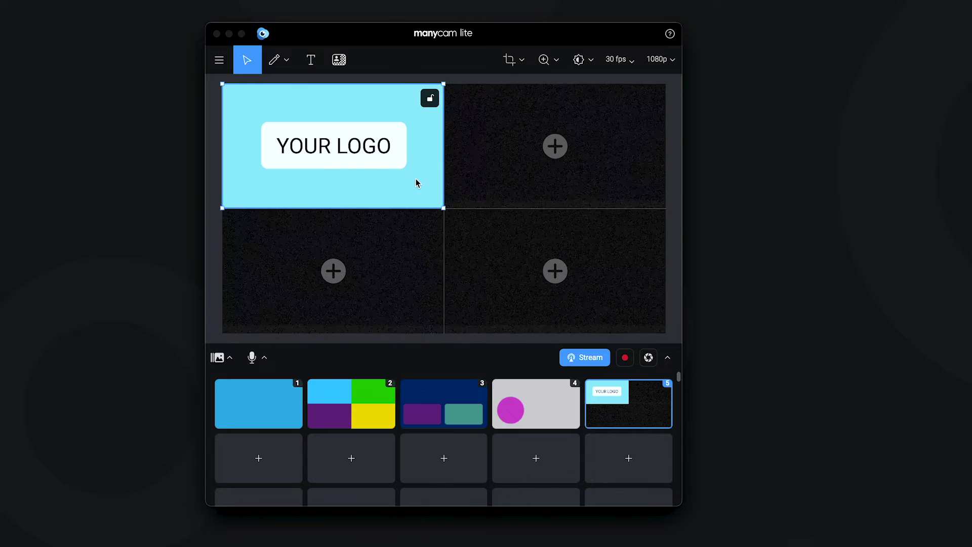
left_click(293, 267)
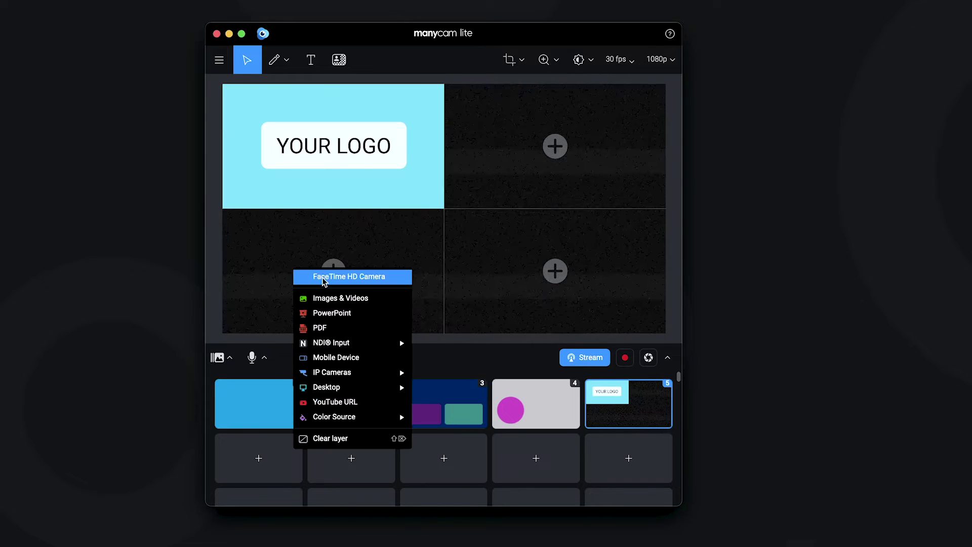
left_click(323, 277)
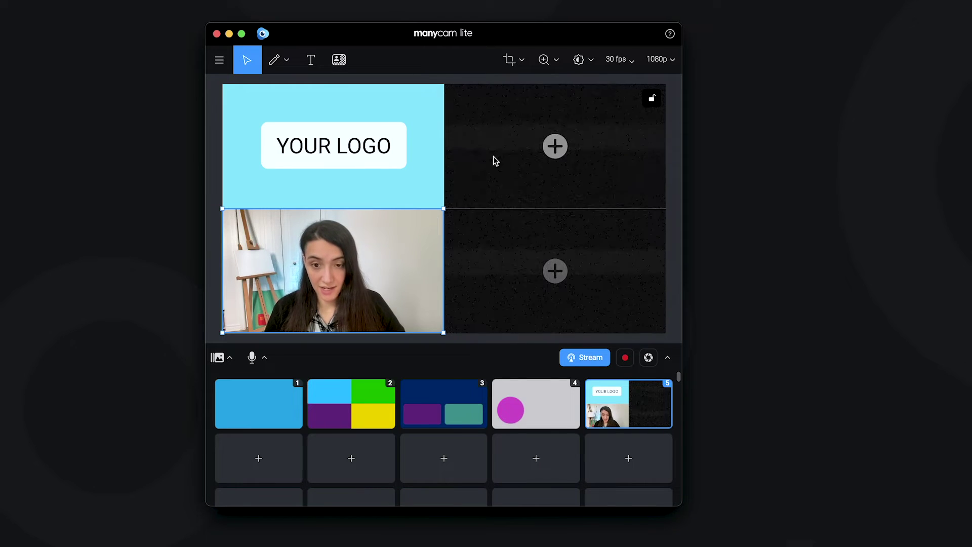
Put the bar-chart PDF top-right and a connected phone bottom-right.
left_click(549, 152)
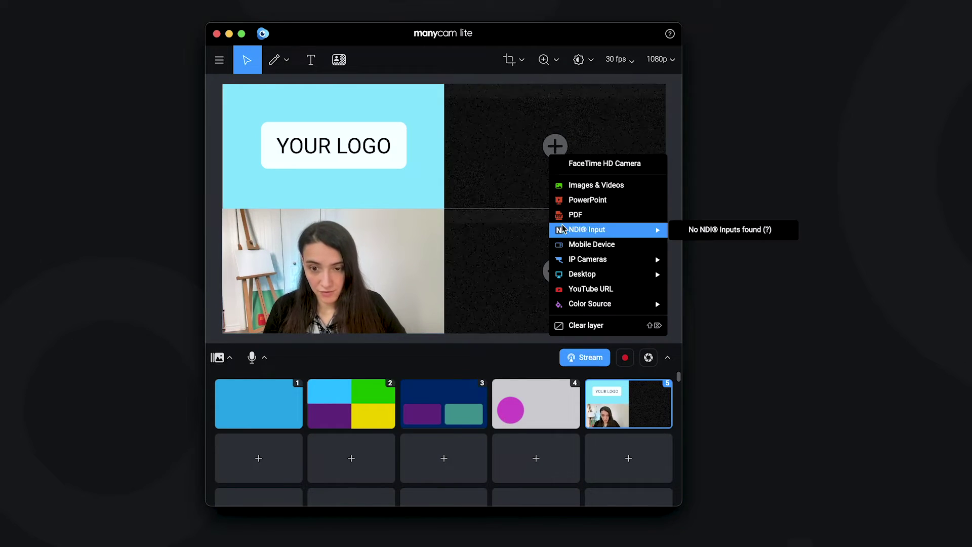
left_click(572, 214)
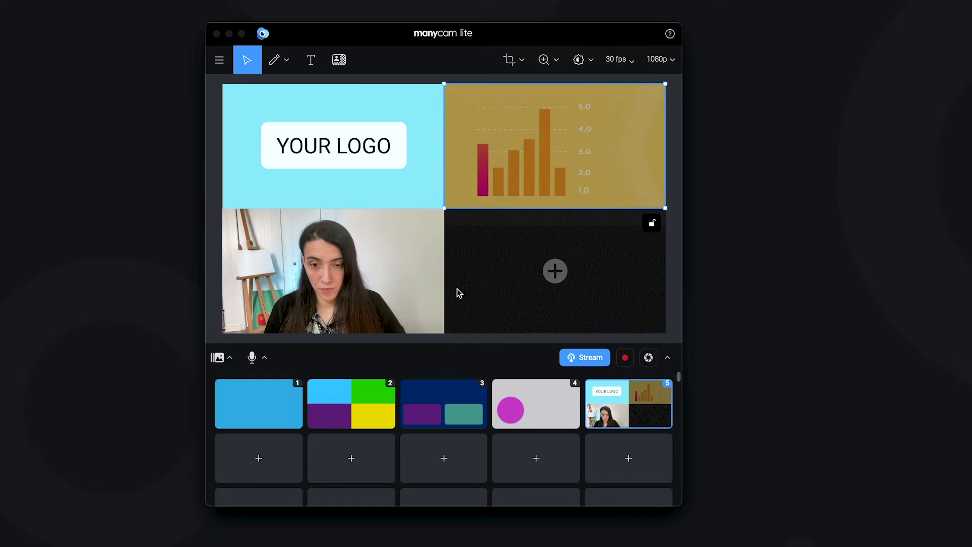
left_click(542, 273)
left_click(580, 366)
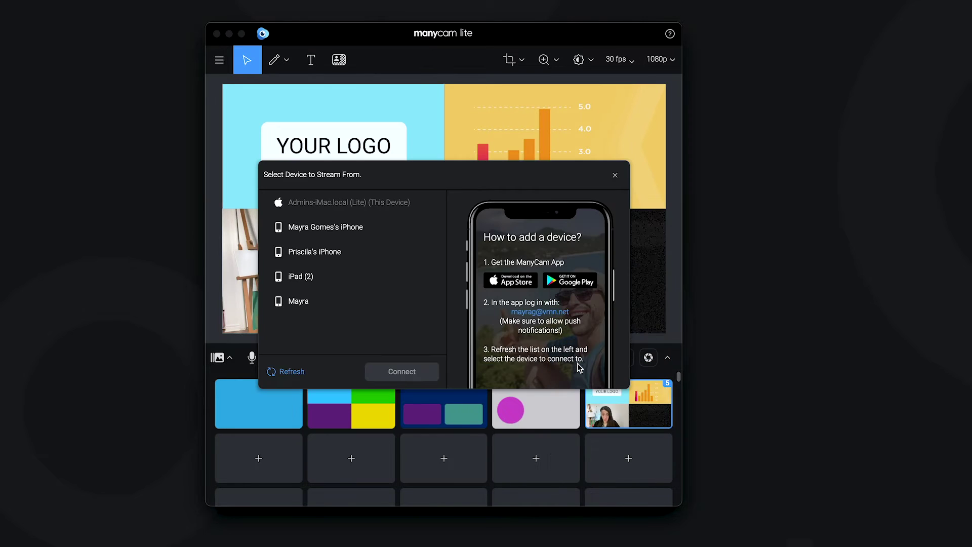
left_click(314, 253)
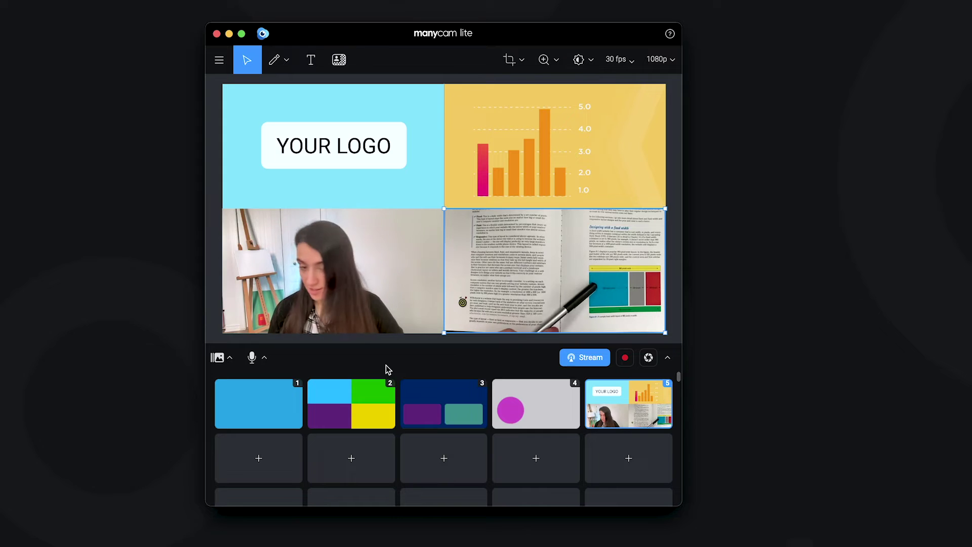
mouse_move(430, 241)
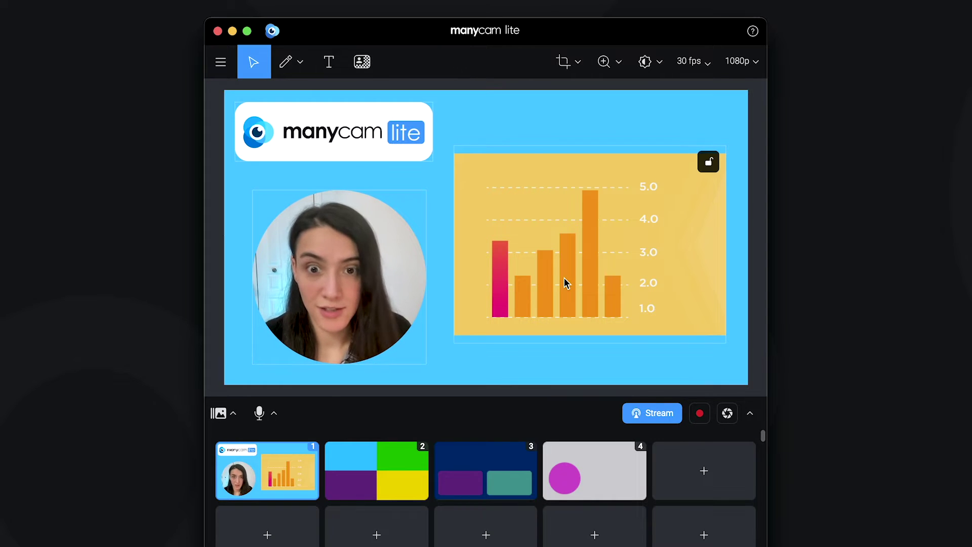
Nudge the bar-chart layer so it lines up beside the round camera.
mouse_move(567, 282)
left_mouse_down()
mouse_move(577, 292)
mouse_move(575, 278)
left_mouse_up()
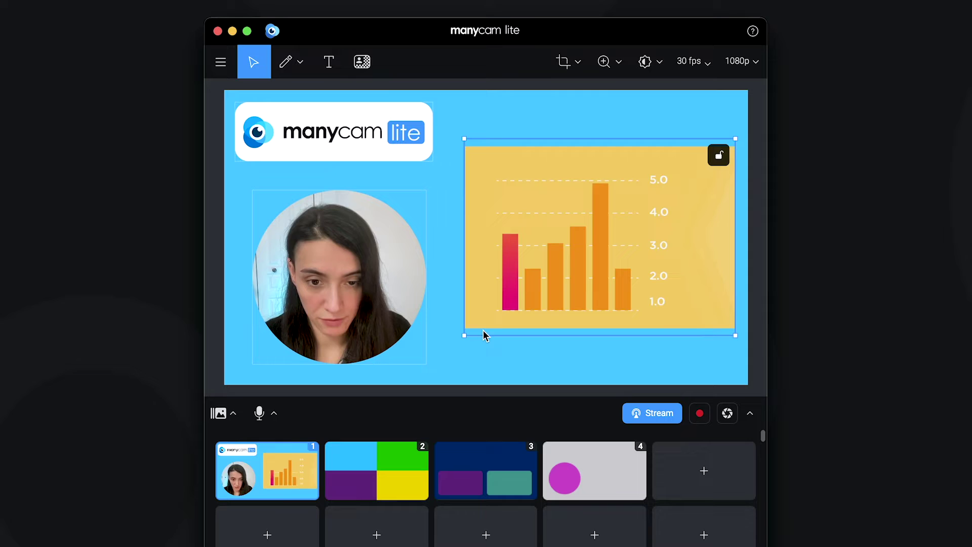
left_click_drag(465, 339, 468, 336)
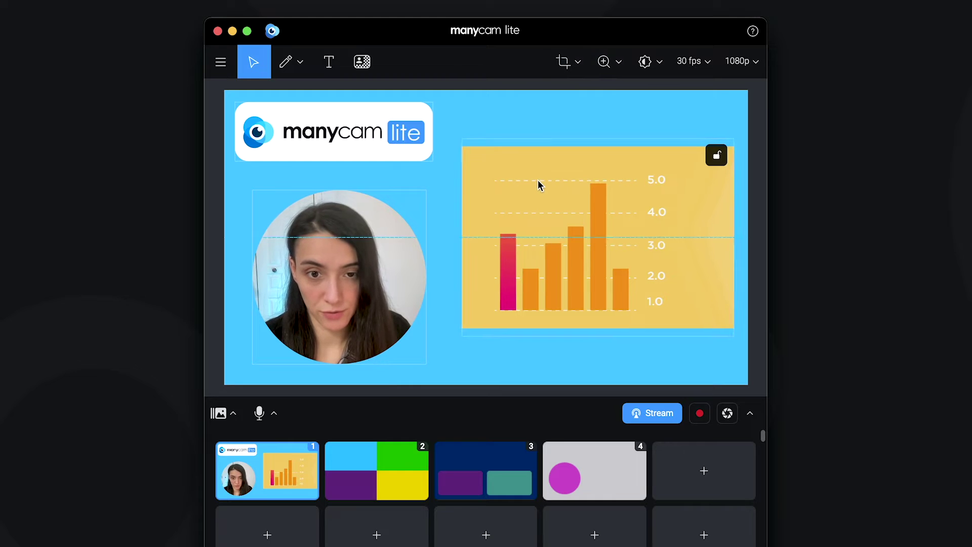
left_click(559, 64)
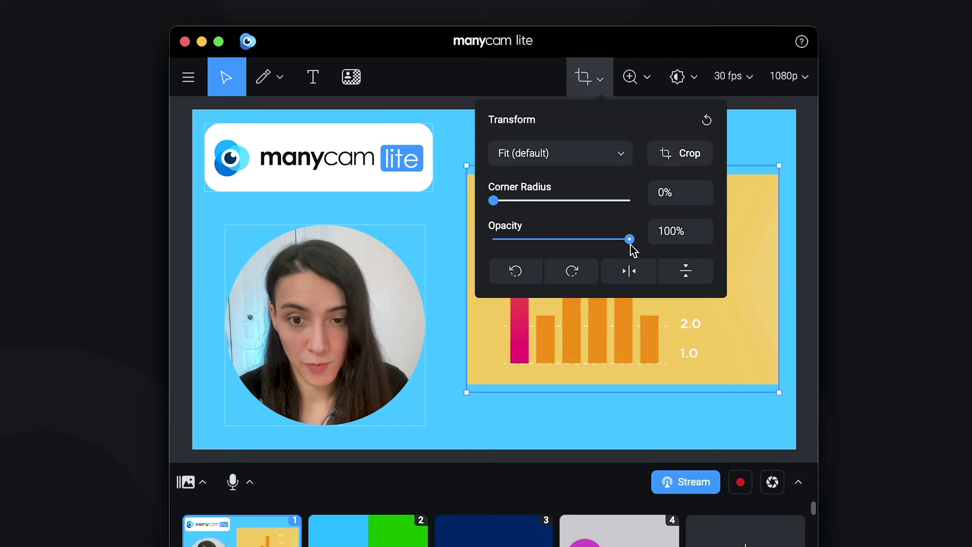
left_click(603, 87)
Zoom the chart inside its frame to about 144%.
left_click(643, 91)
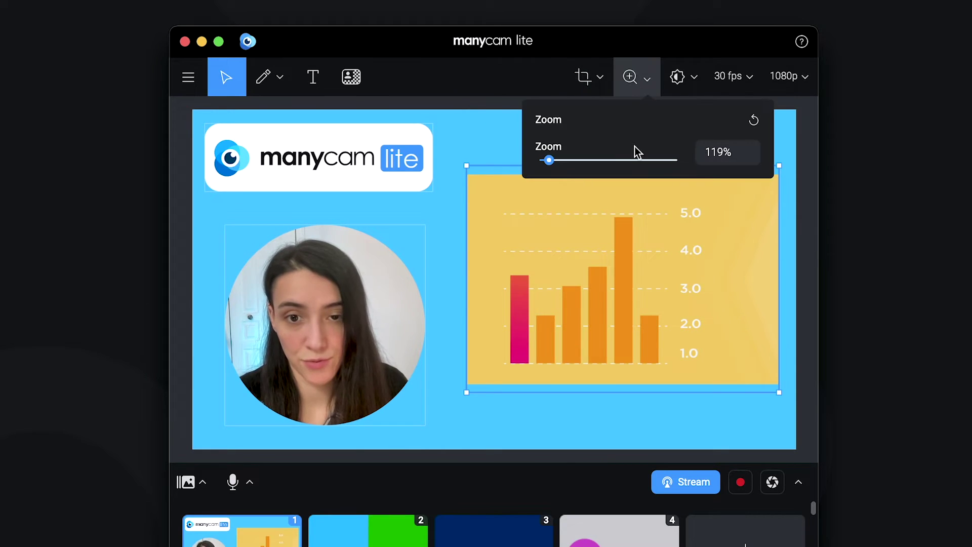
mouse_move(549, 160)
left_mouse_down()
mouse_move(579, 161)
mouse_move(560, 161)
left_mouse_up()
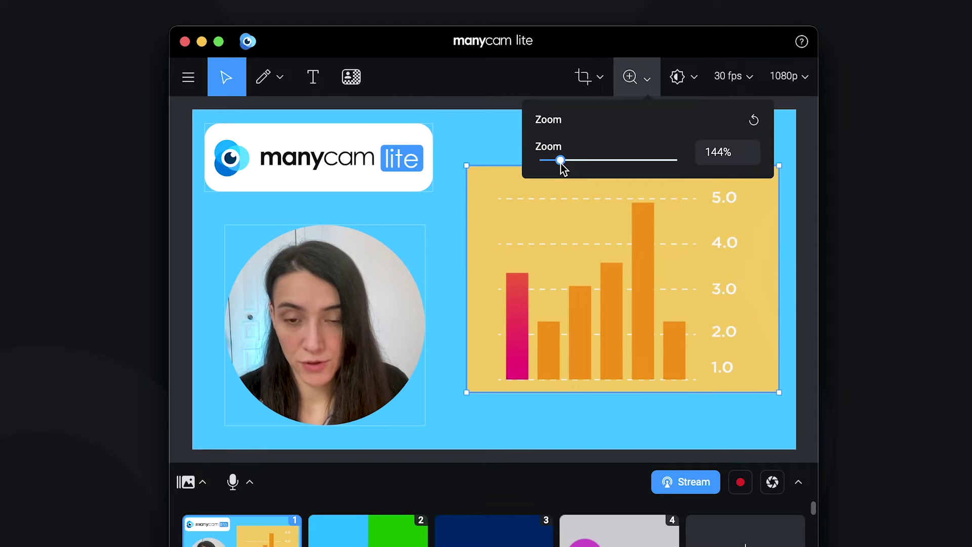
left_click(647, 78)
right_click(475, 164)
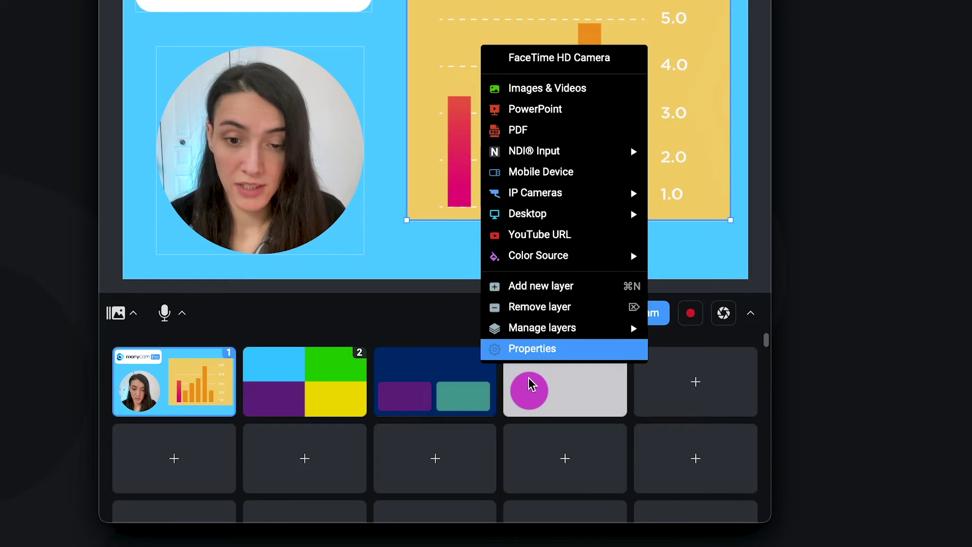
mouse_move(536, 328)
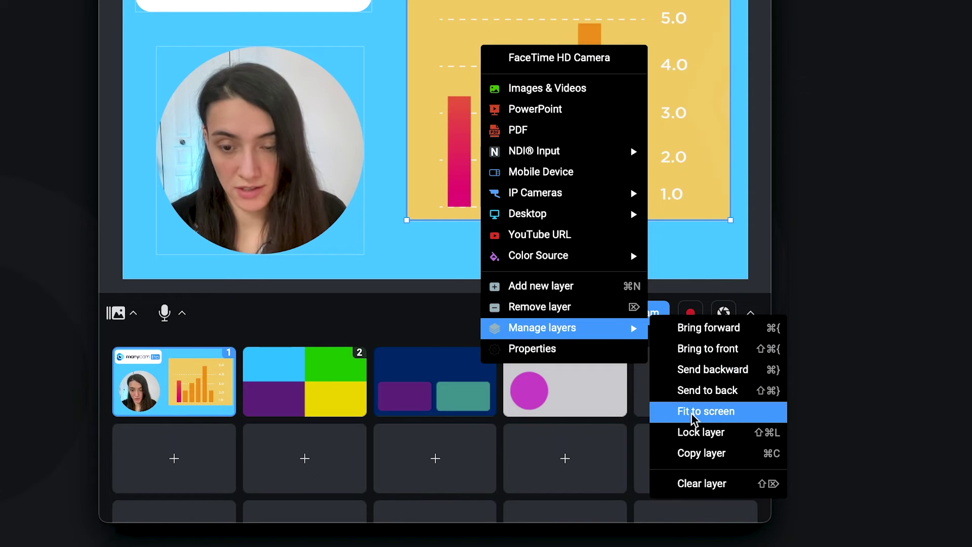
left_click(420, 244)
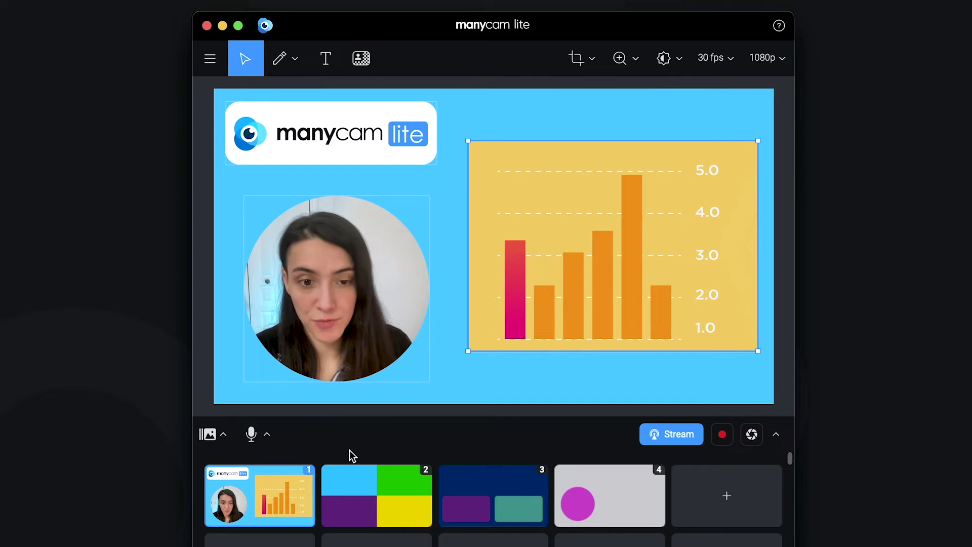
Transition to scene 2, then scene 3, and cut straight to scene 4.
mouse_move(373, 501)
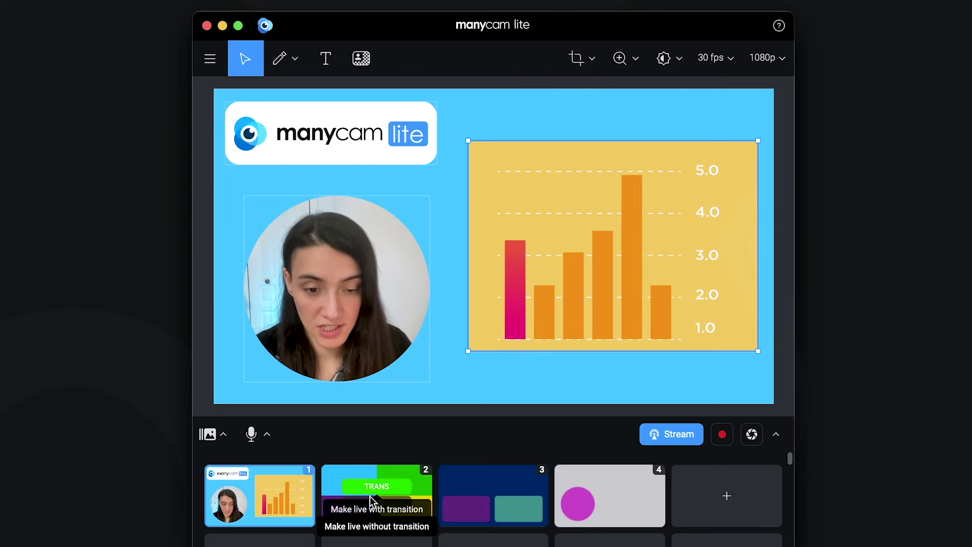
left_click(371, 486)
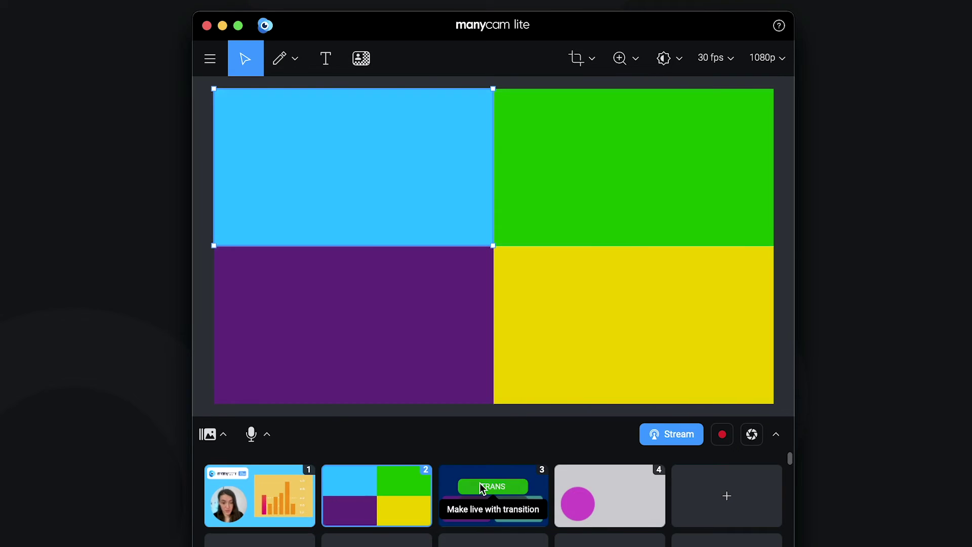
left_click(479, 482)
mouse_move(610, 493)
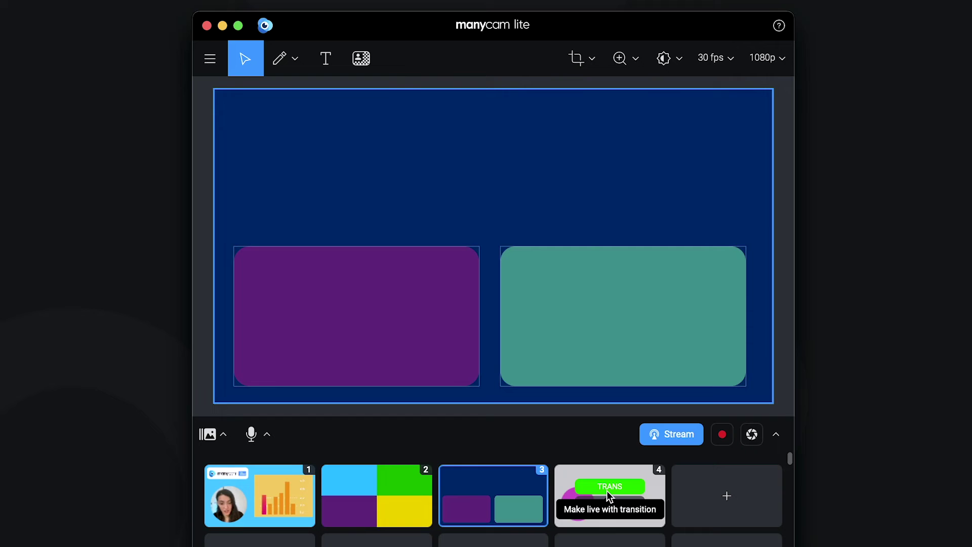
left_click(609, 505)
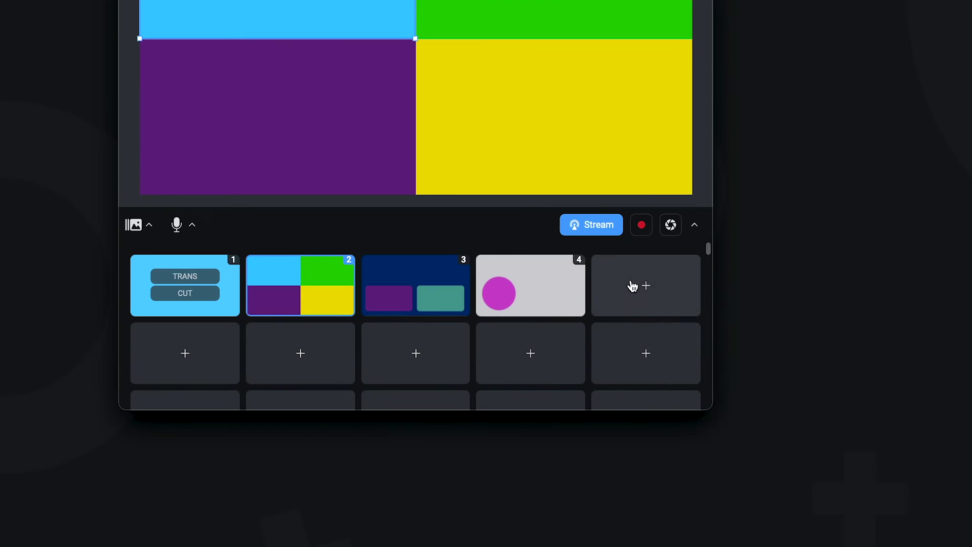
Connect the iPhone via Mobile Device as the source of an empty scene slot.
left_click(632, 286)
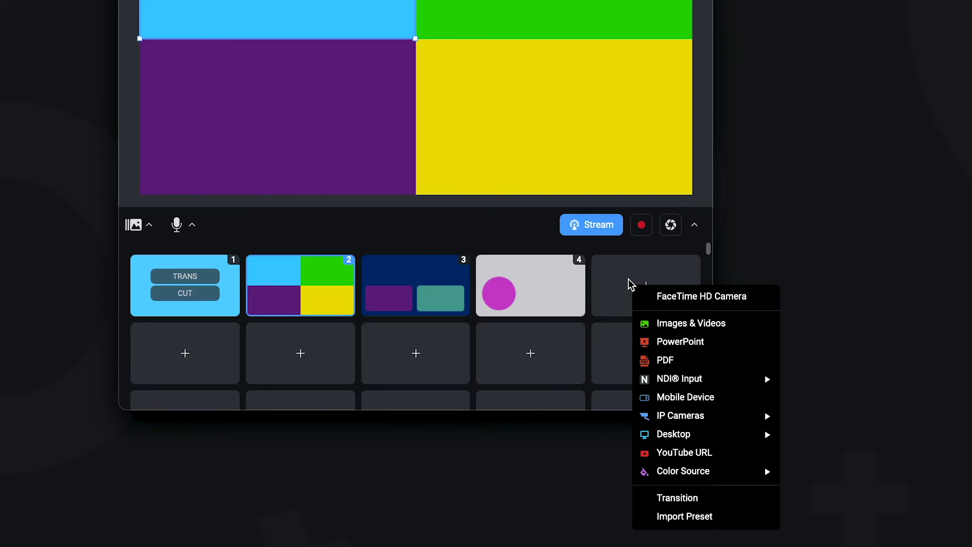
left_click(663, 398)
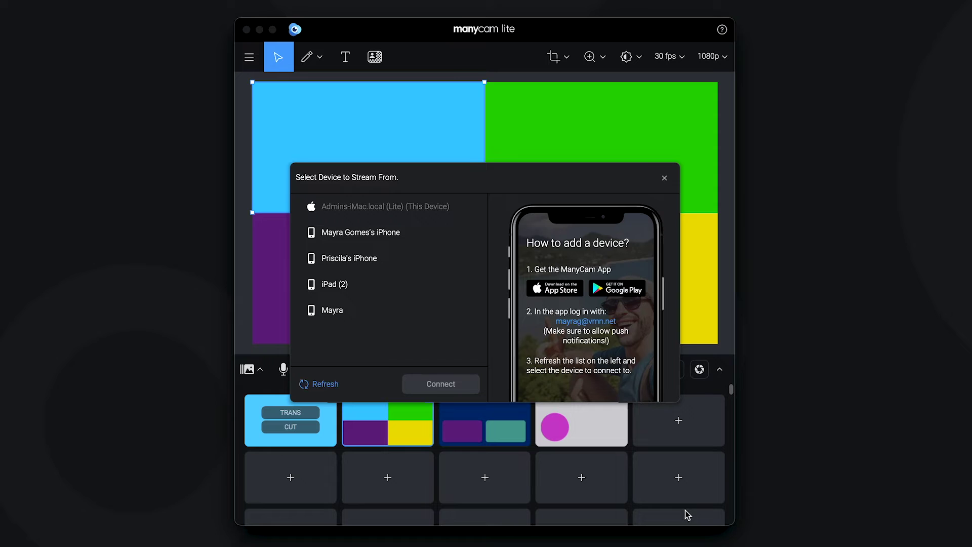
left_click(375, 236)
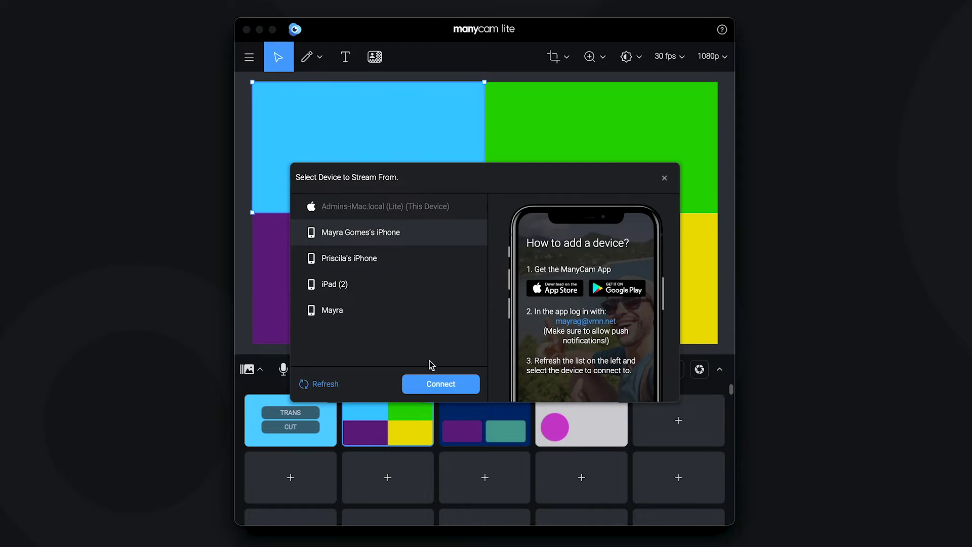
left_click(440, 384)
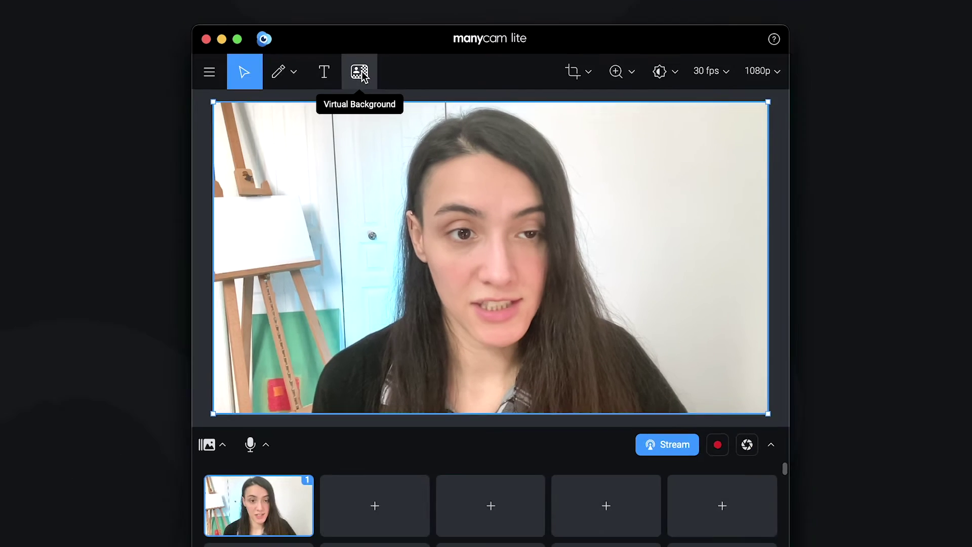
Enable background Blur with blur amount 19 and foreground area 0.
left_click(360, 72)
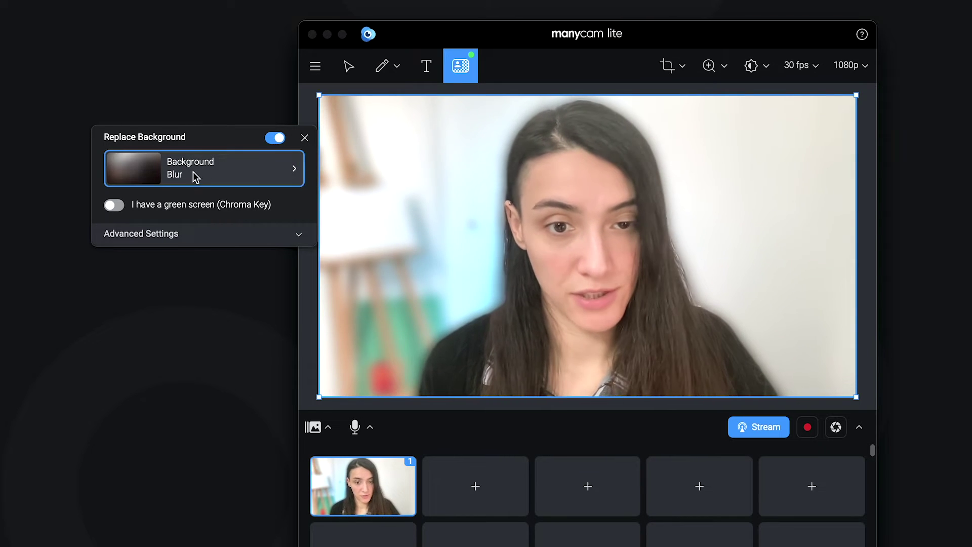
left_click(299, 237)
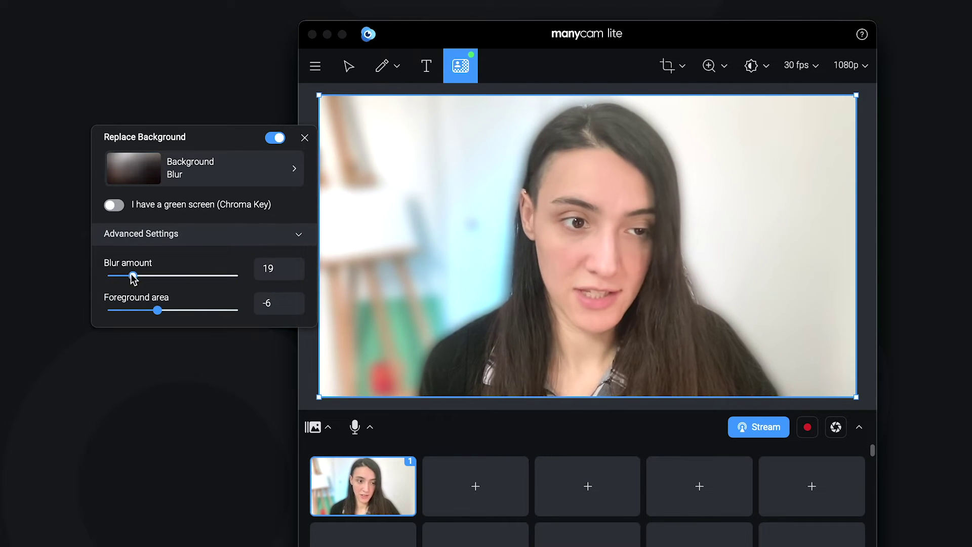
mouse_move(133, 278)
left_mouse_down()
mouse_move(148, 278)
mouse_move(132, 278)
left_mouse_up()
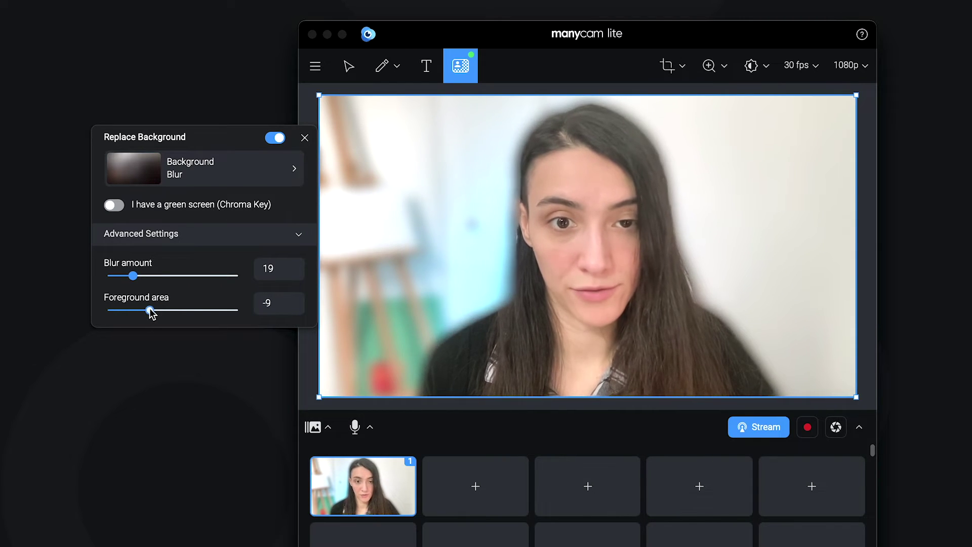
left_click_drag(151, 311, 173, 310)
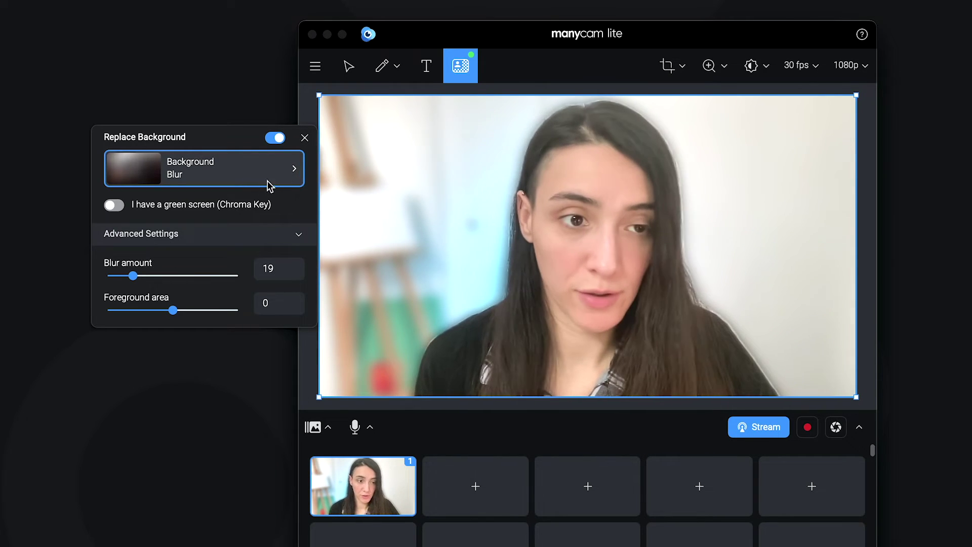
Try the Transparent, City Skyline and Office backgrounds in turn.
left_click(285, 179)
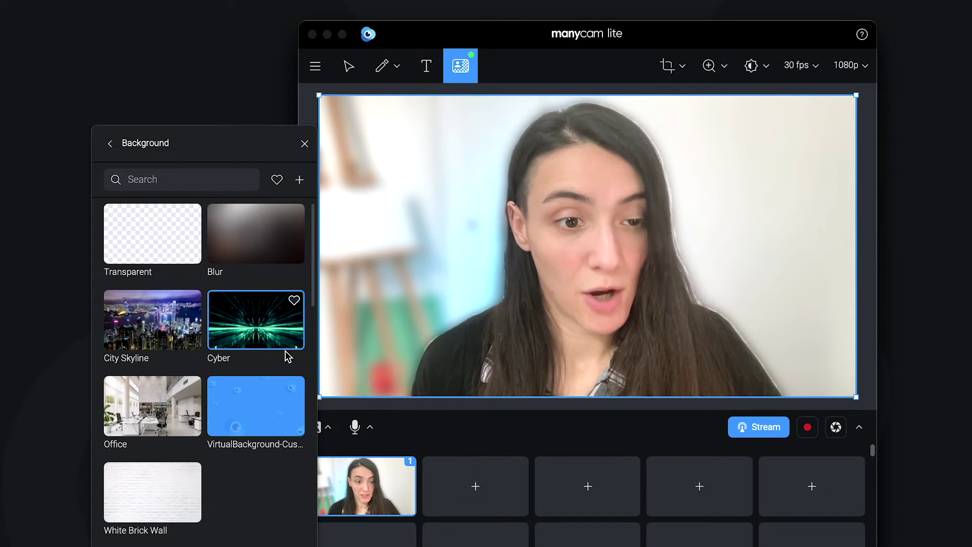
left_click(147, 239)
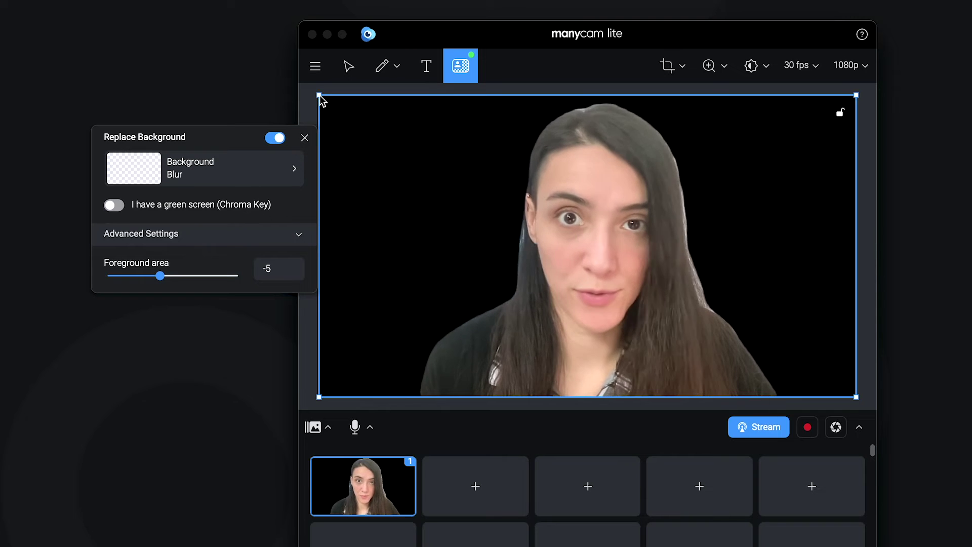
left_click(253, 170)
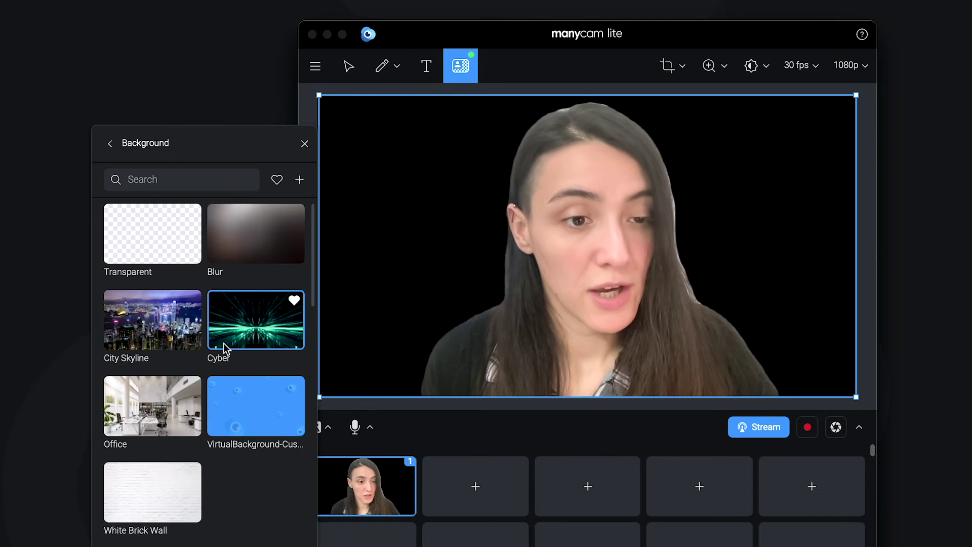
left_click(143, 318)
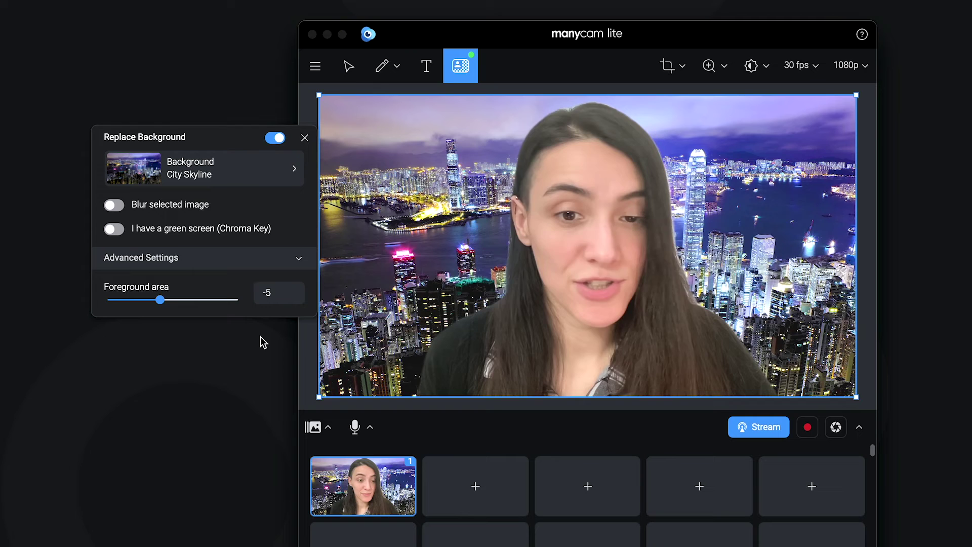
left_click(239, 178)
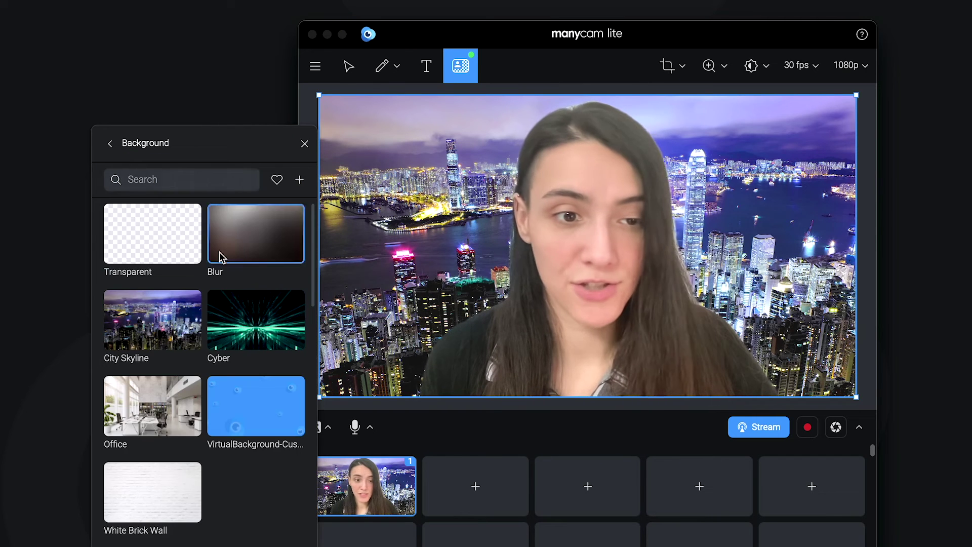
left_click(160, 414)
Try Office Video, then settle on the Abstract Video background with foreground area -5.
left_click(247, 167)
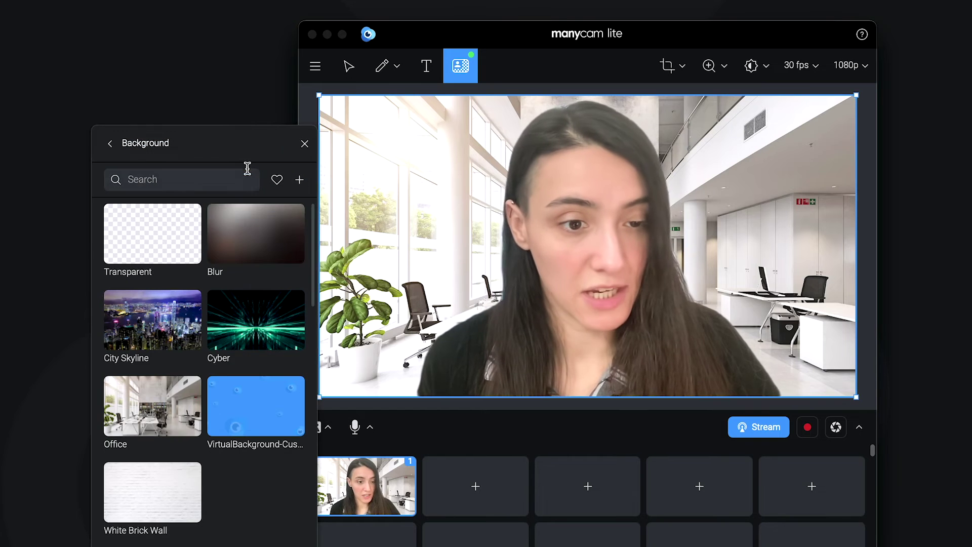
scroll(216, 276, "down", 5)
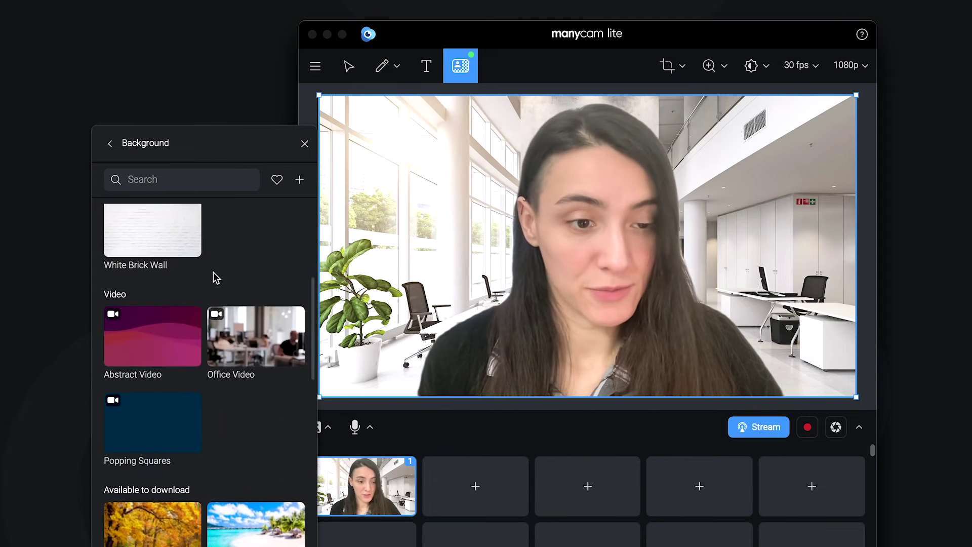
left_click(244, 326)
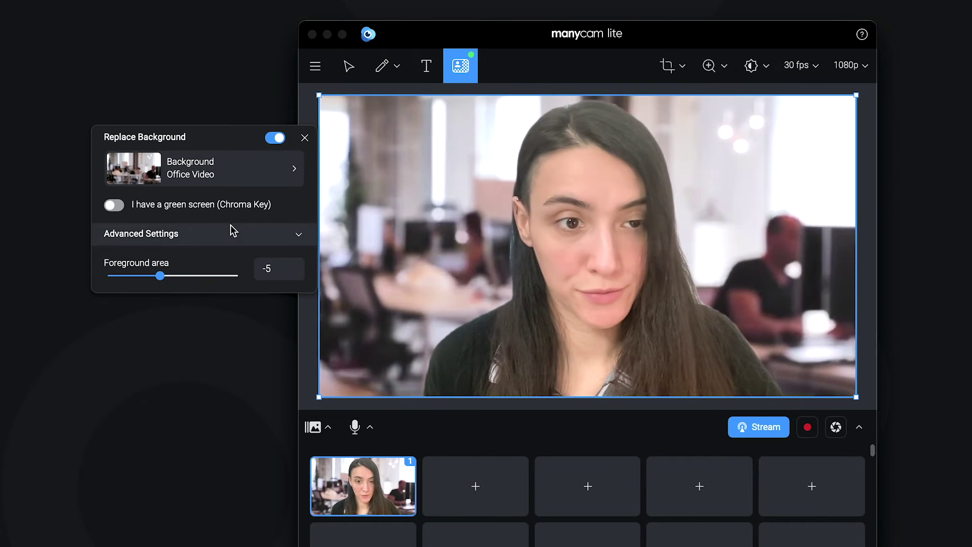
left_click(227, 162)
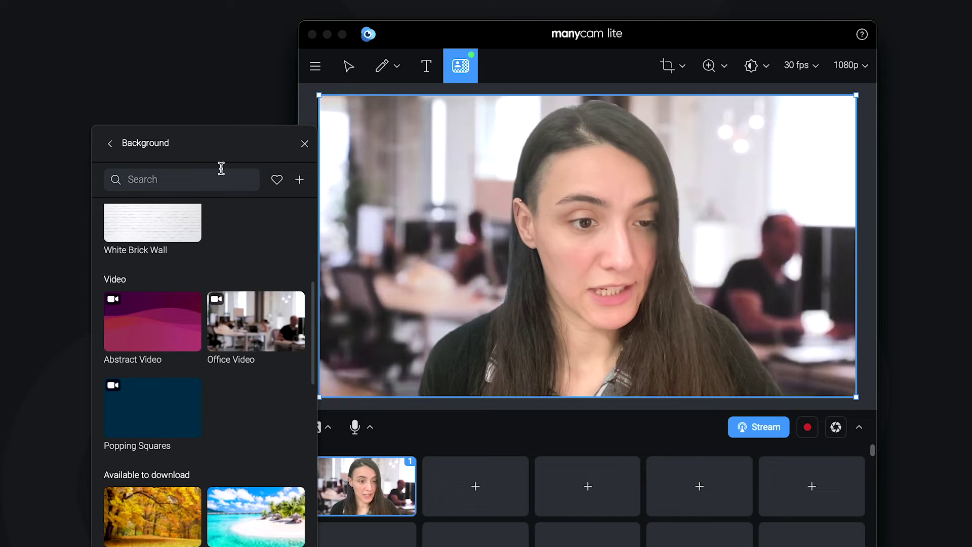
left_click(129, 346)
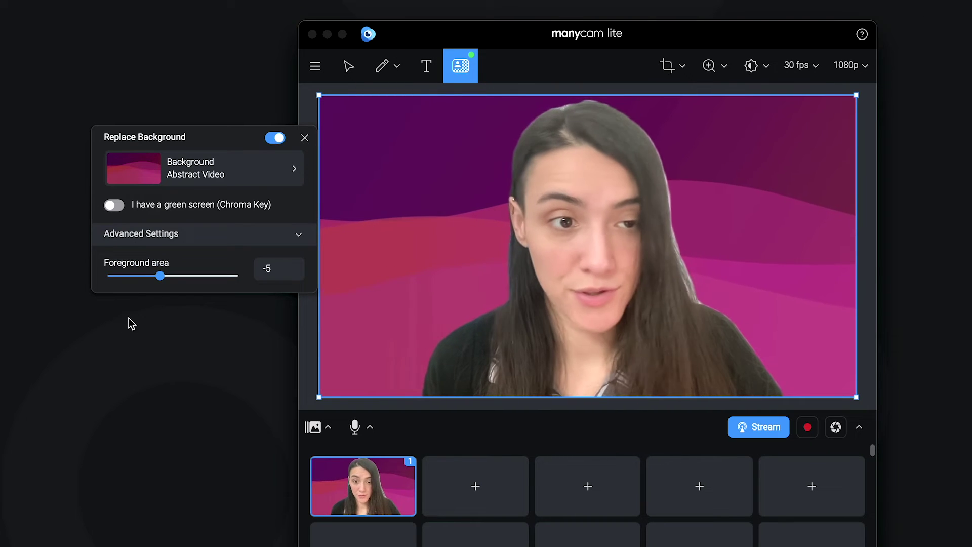
left_click(180, 172)
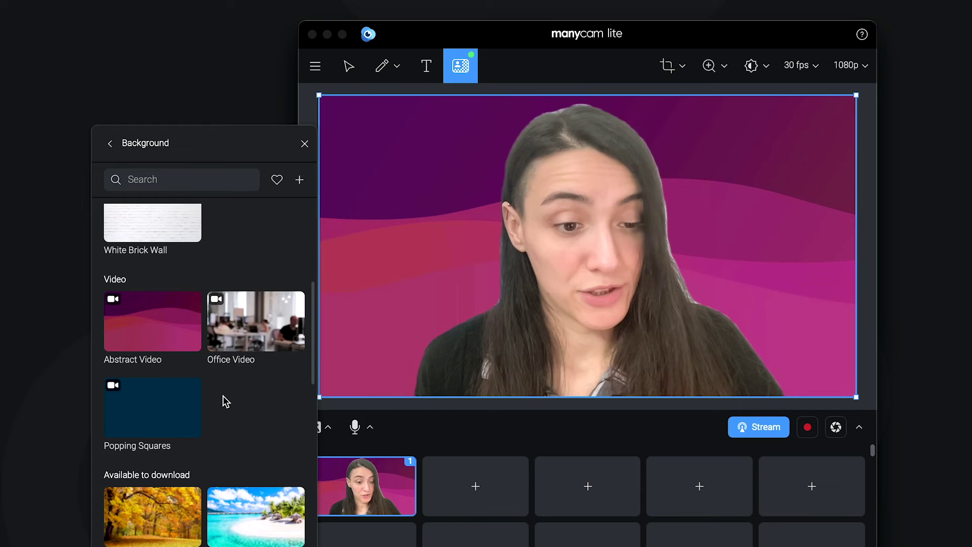
scroll(220, 393, "down", 5)
scroll(167, 322, "down", 4)
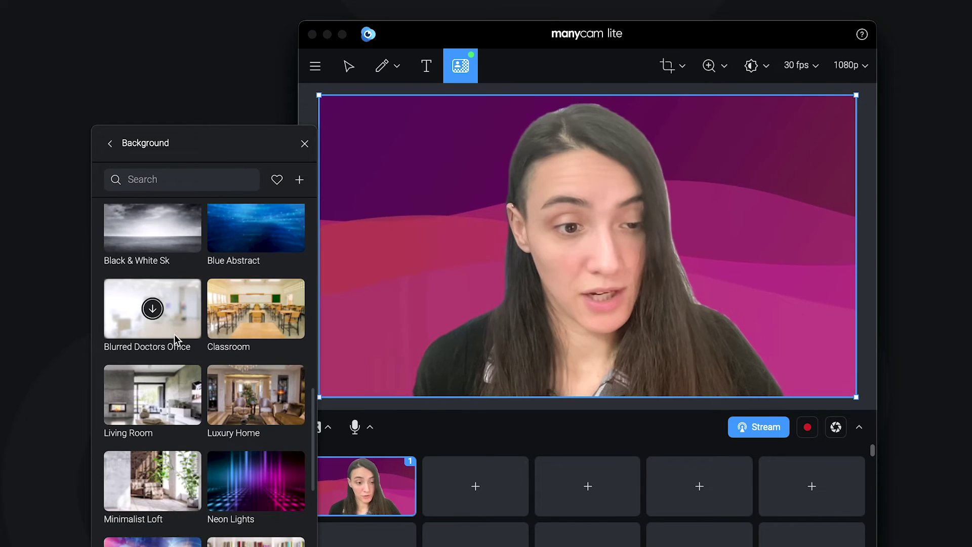
scroll(172, 335, "down", 5)
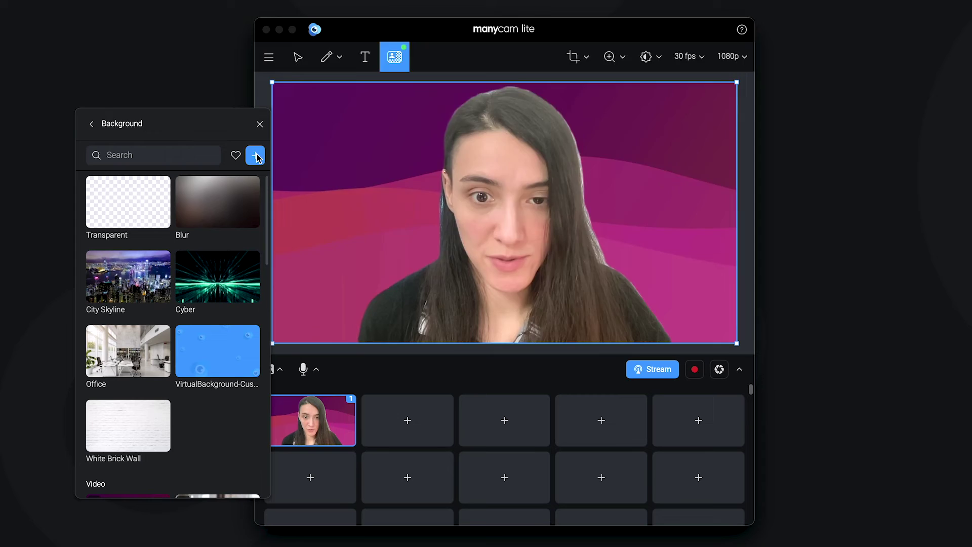
Load VirtualBackground-Custom.png from file as the webcam's blue virtual background.
left_click(255, 156)
left_click(435, 86)
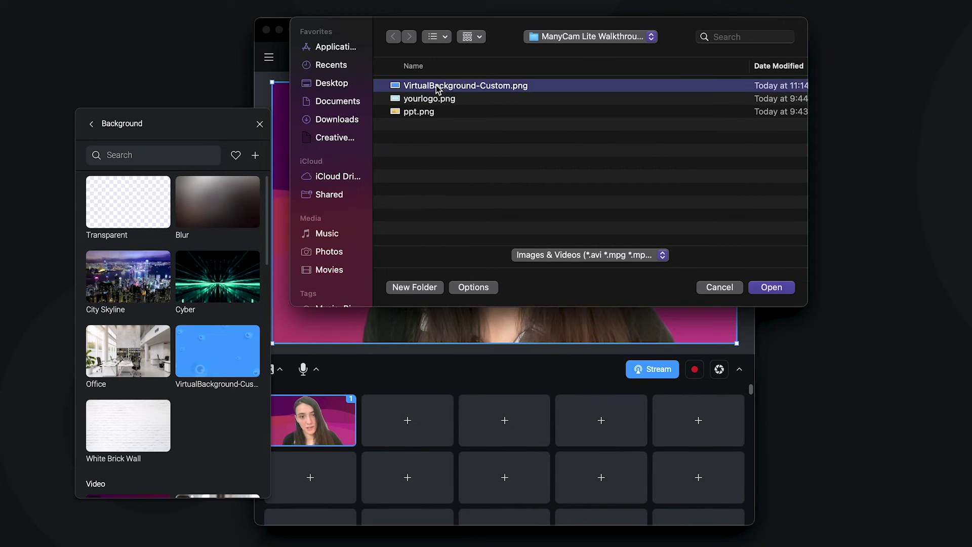
double_click(442, 86)
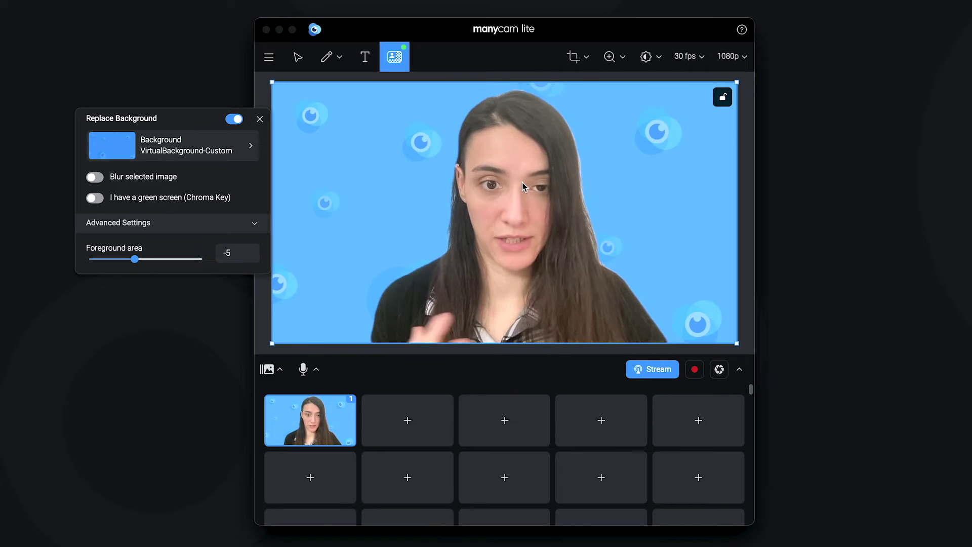
left_click(244, 150)
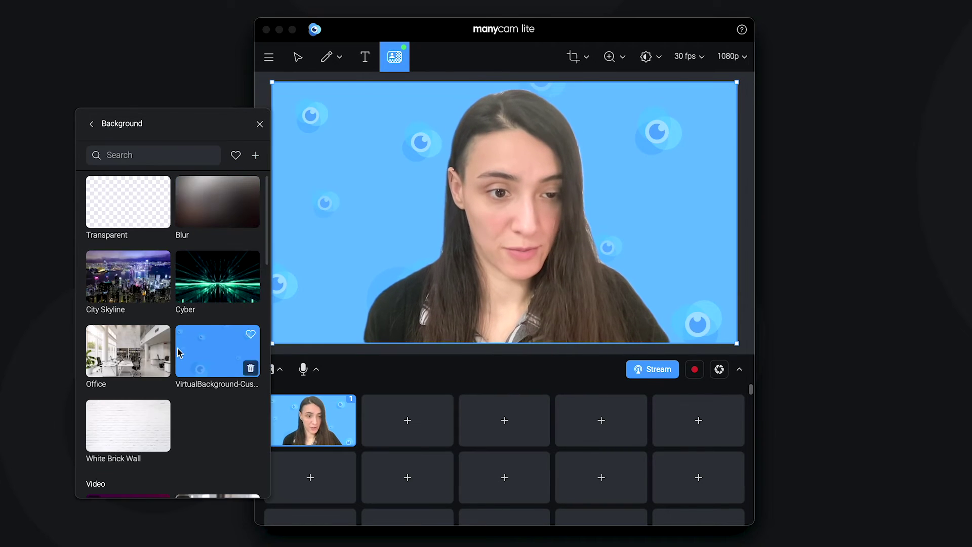
left_click(192, 349)
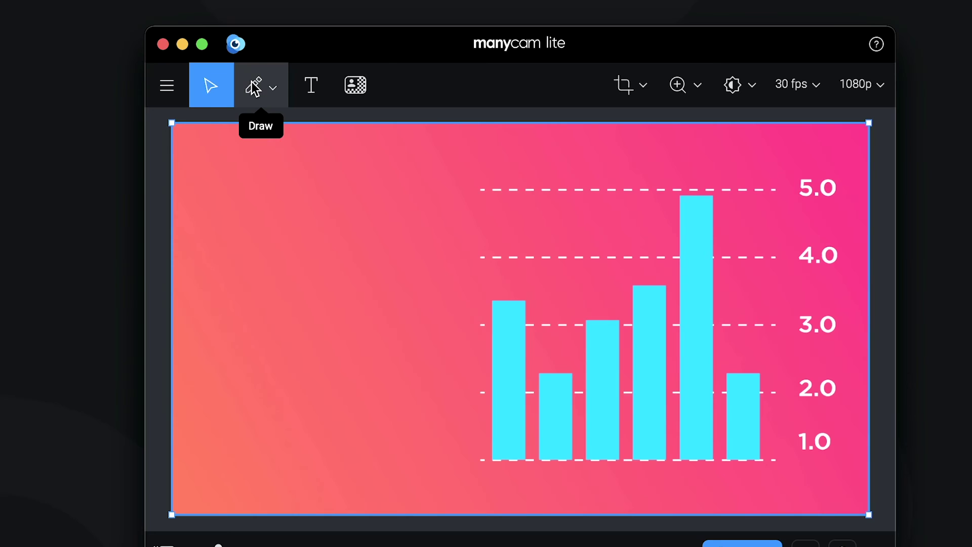
Draw freehand on the chart: redo the trend line and add an arrow to the circled first bar.
left_click(254, 89)
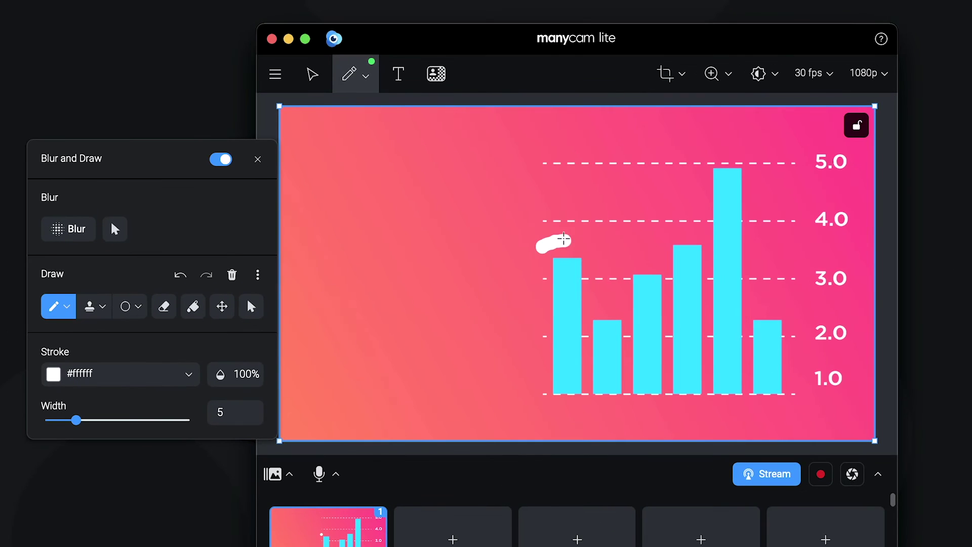
key("super+z")
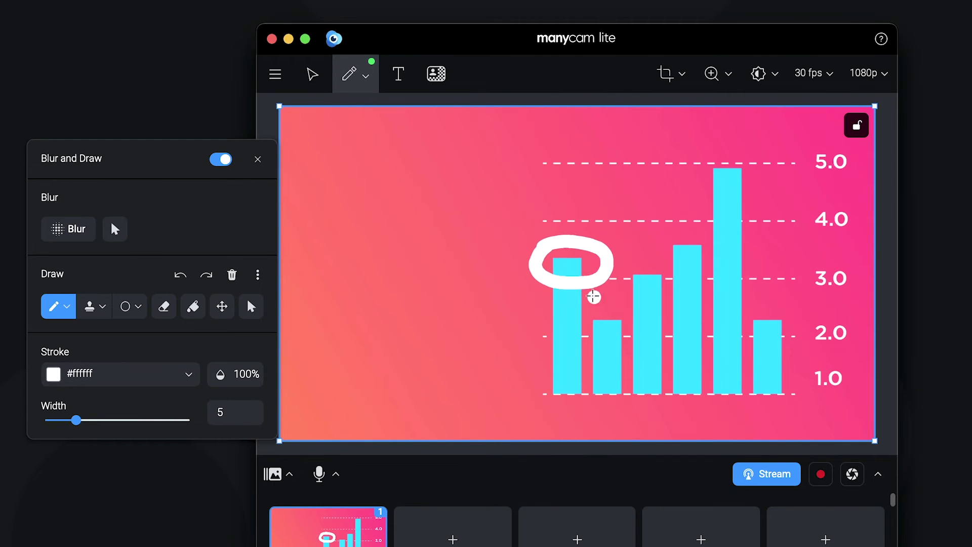
mouse_move(693, 246)
left_mouse_down()
mouse_move(728, 224)
mouse_move(766, 322)
left_mouse_up()
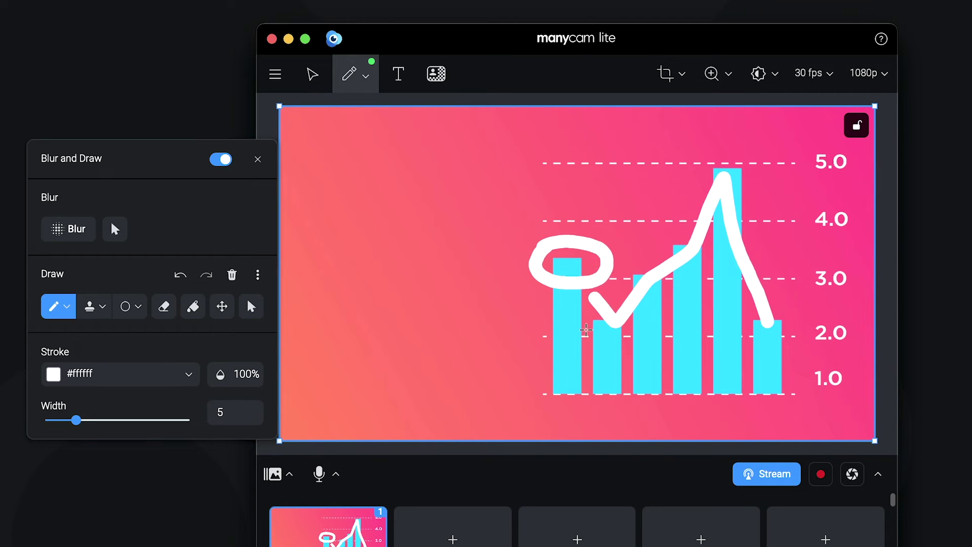
left_click_drag(511, 239, 363, 161)
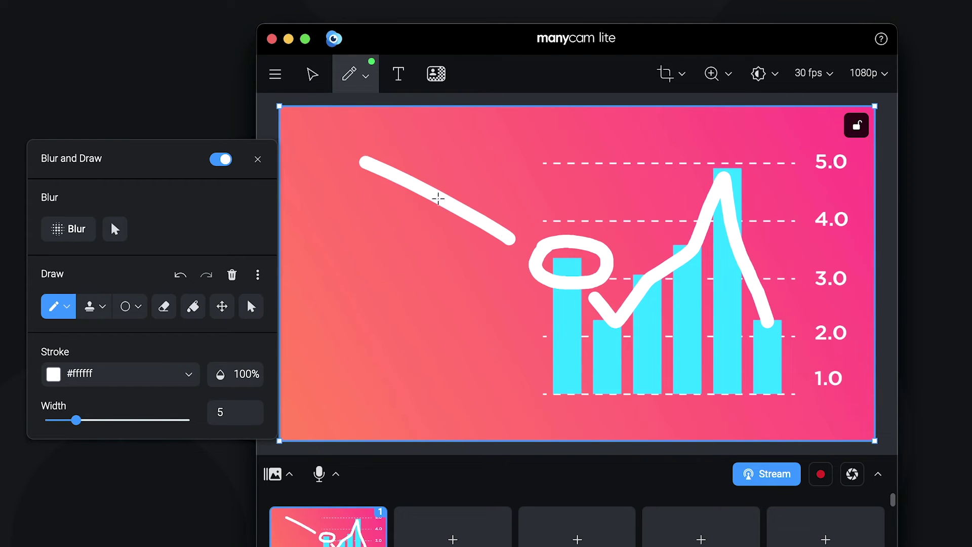
mouse_move(513, 241)
left_mouse_down()
mouse_move(502, 198)
mouse_move(446, 234)
left_mouse_up()
Stamp a thumbs-up above the first bar and draw a white arrow to the last bar.
left_click(102, 306)
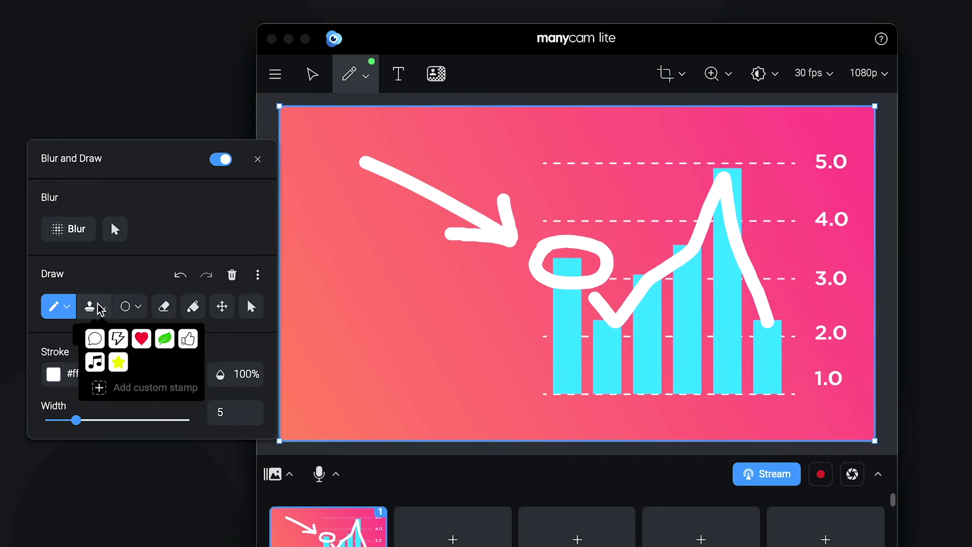
left_click(191, 337)
left_click(568, 199)
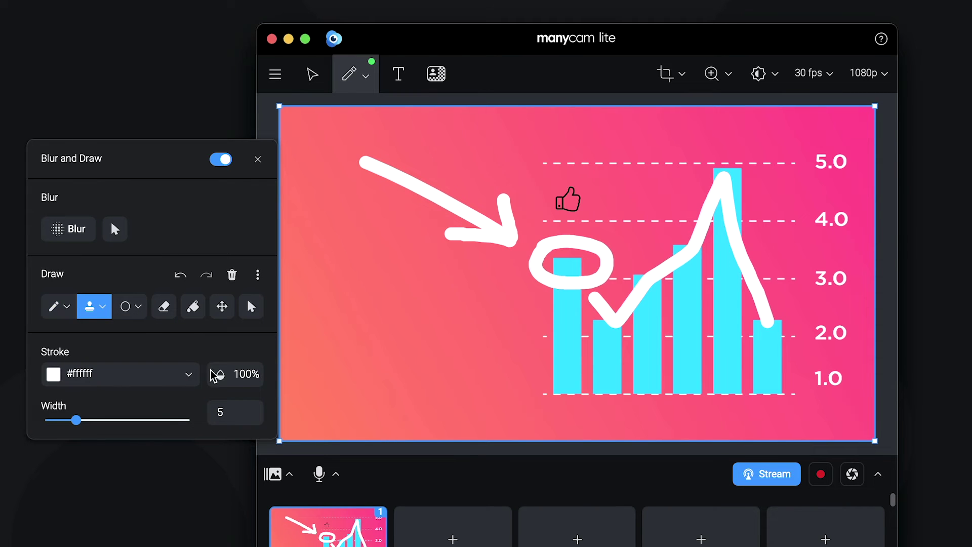
left_click(136, 308)
left_click(162, 337)
mouse_move(559, 429)
left_mouse_down()
mouse_move(784, 350)
mouse_move(759, 330)
left_mouse_up()
Highlight the 2.0 label with a yellow freehand stroke at 42% opacity.
left_click(54, 308)
left_click(134, 374)
left_click(101, 471)
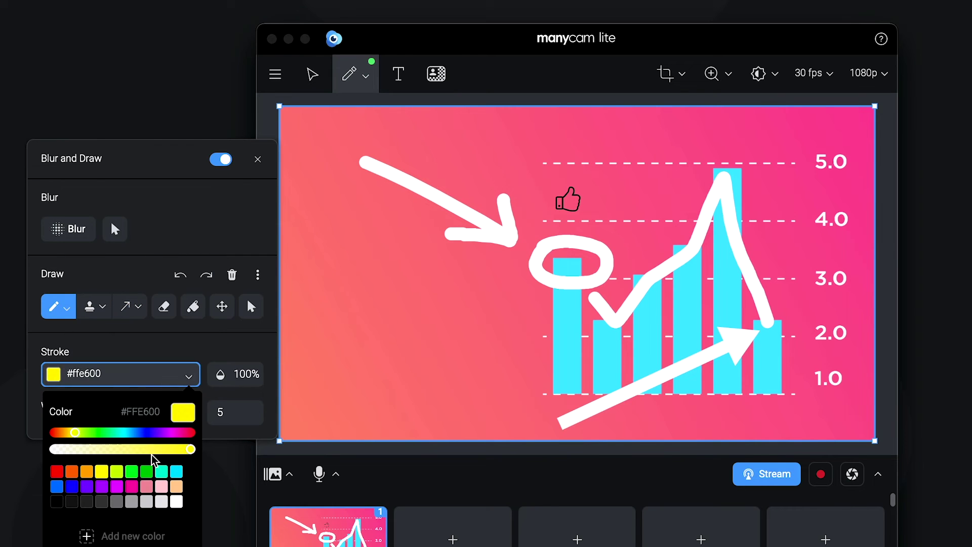
left_click_drag(127, 449, 111, 449)
left_click_drag(803, 336, 860, 328)
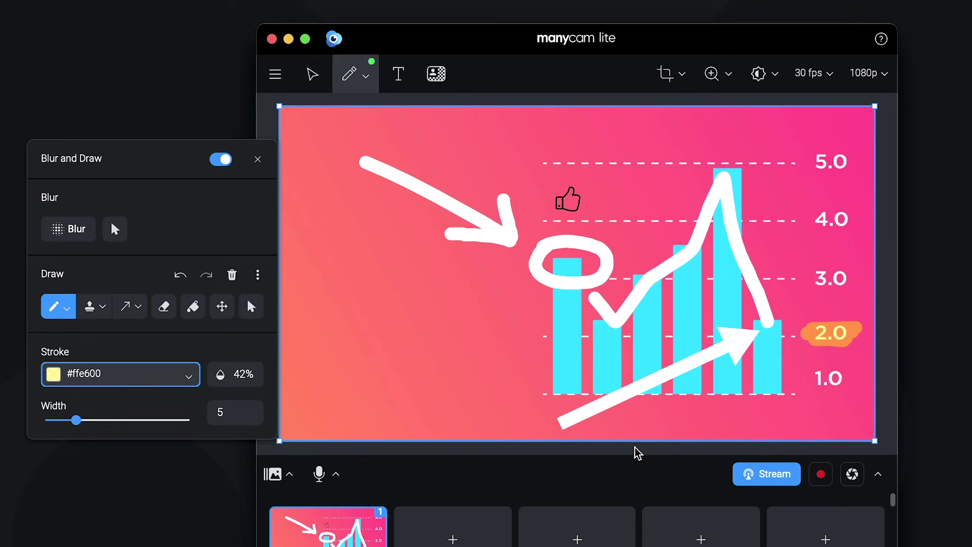
Close the drawing panel, then move and narrow the Attention Here! text box onto the chart.
left_click(257, 159)
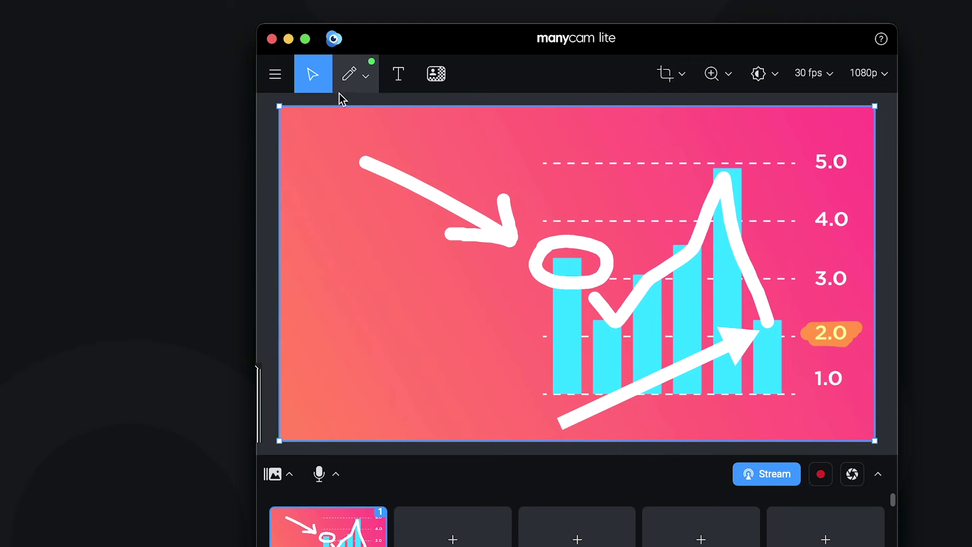
left_click(396, 76)
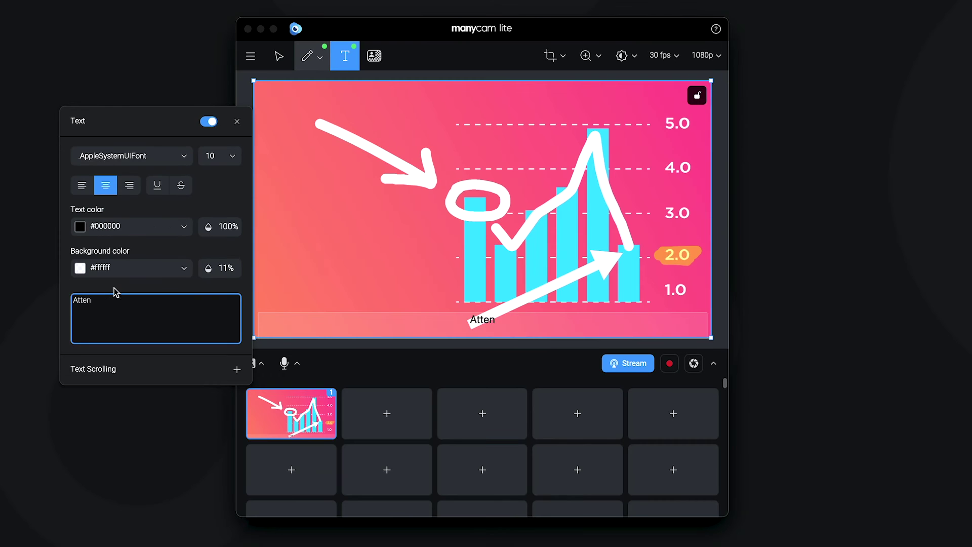
left_click_drag(481, 324, 481, 287)
left_click_drag(707, 286, 439, 286)
left_click_drag(387, 302, 411, 278)
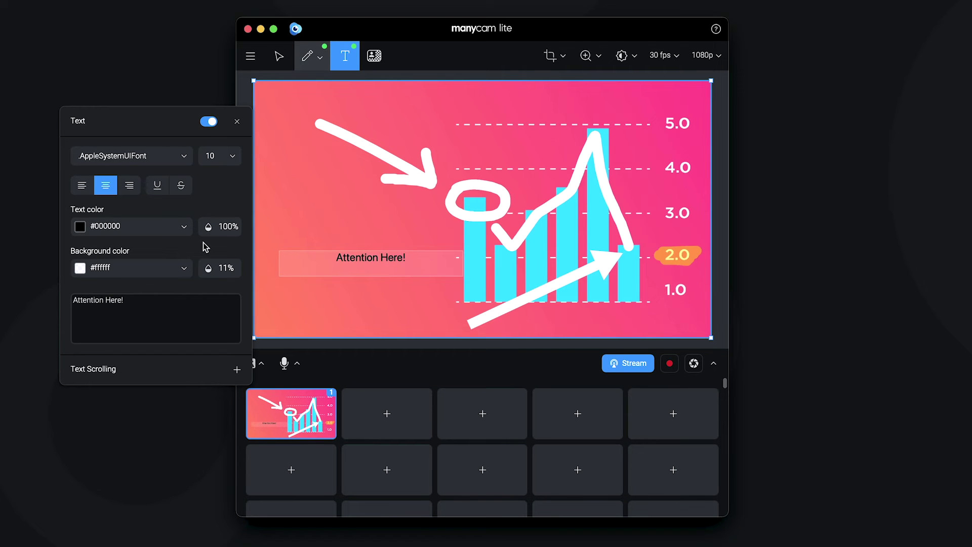
Set the Attention Here! text to size 36, reposition it, and raise background opacity to 71%.
left_click(223, 157)
left_click(222, 308)
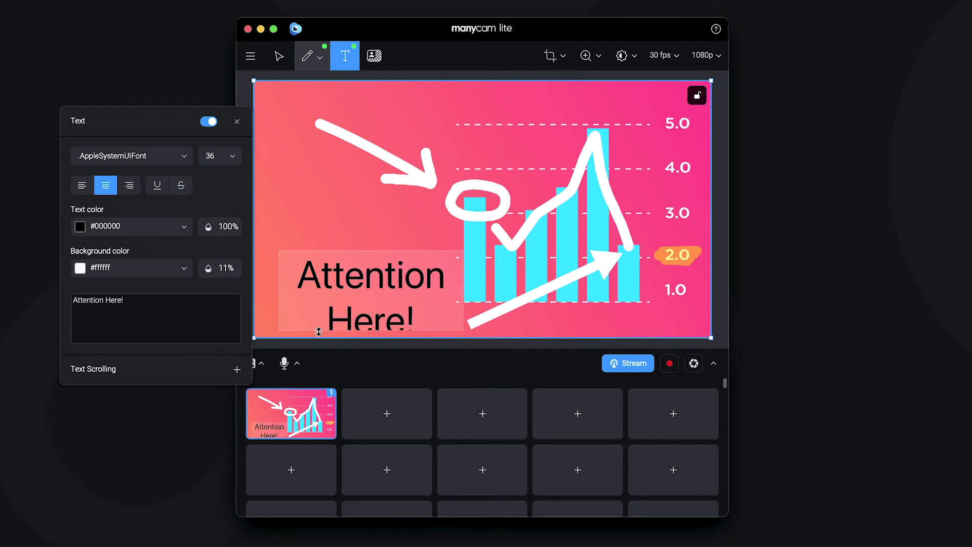
left_click_drag(318, 332, 319, 297)
left_click(132, 267)
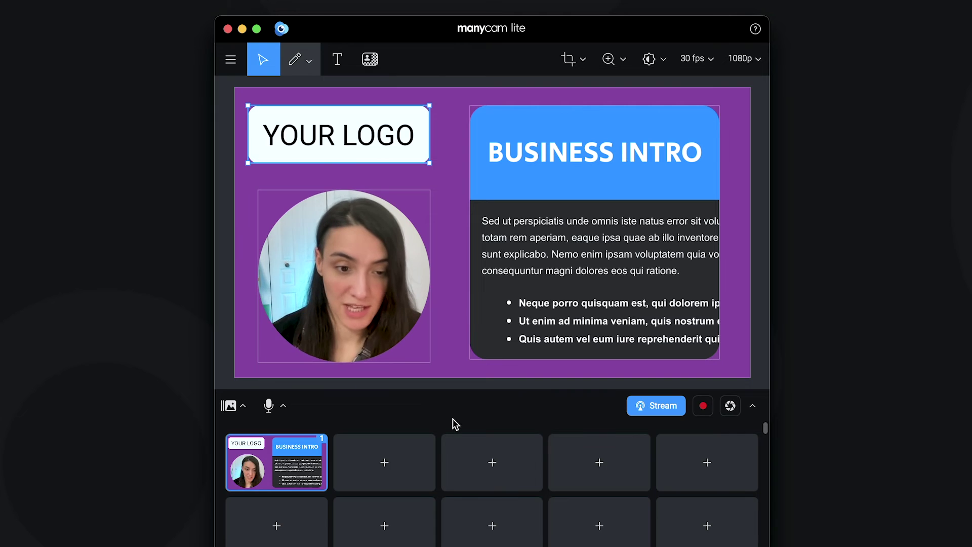
In the stream setup, log in to YouTube as the streaming destination.
left_click(645, 408)
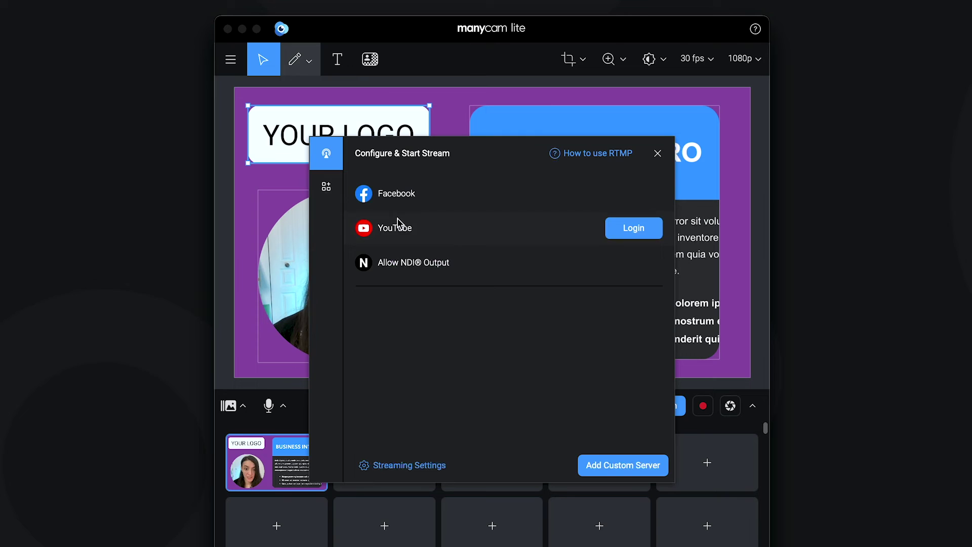
mouse_move(405, 202)
mouse_move(418, 278)
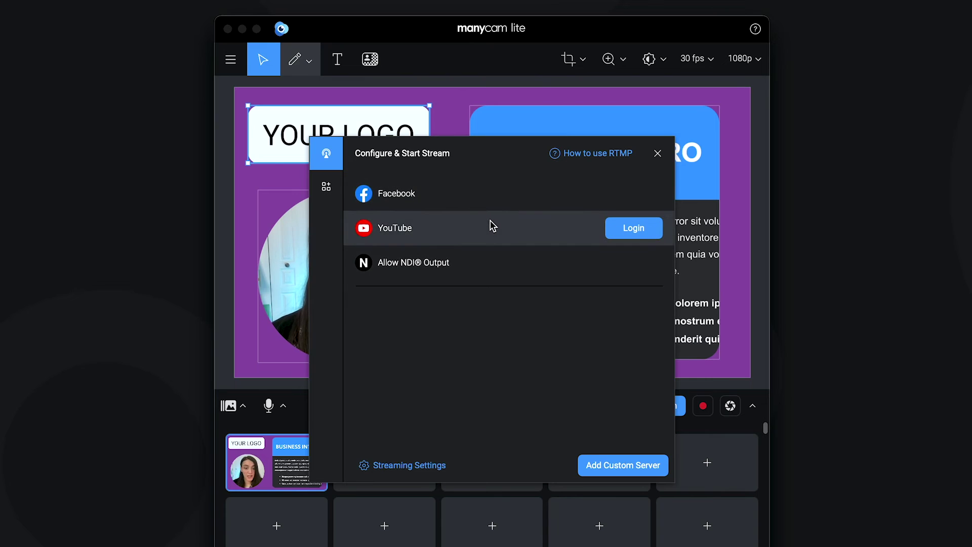
mouse_move(615, 231)
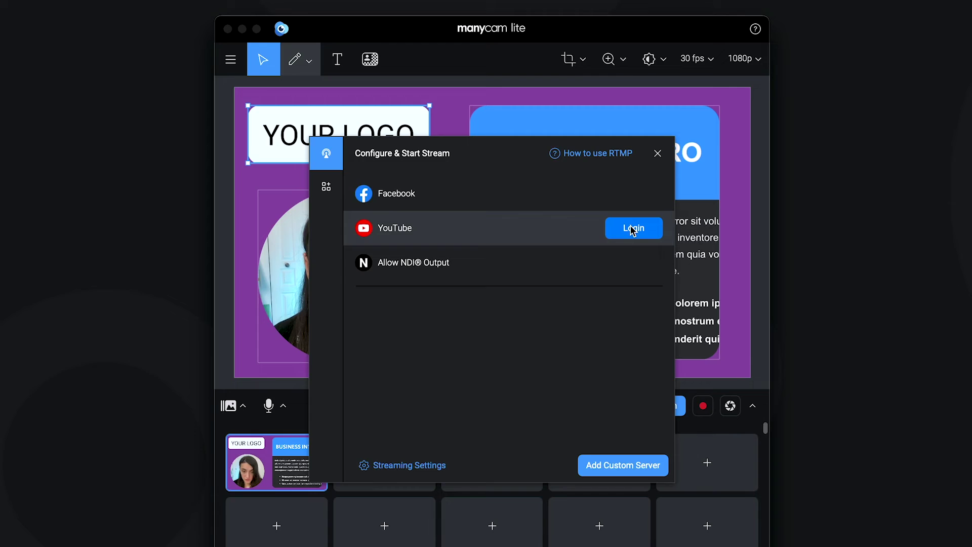
left_click(633, 229)
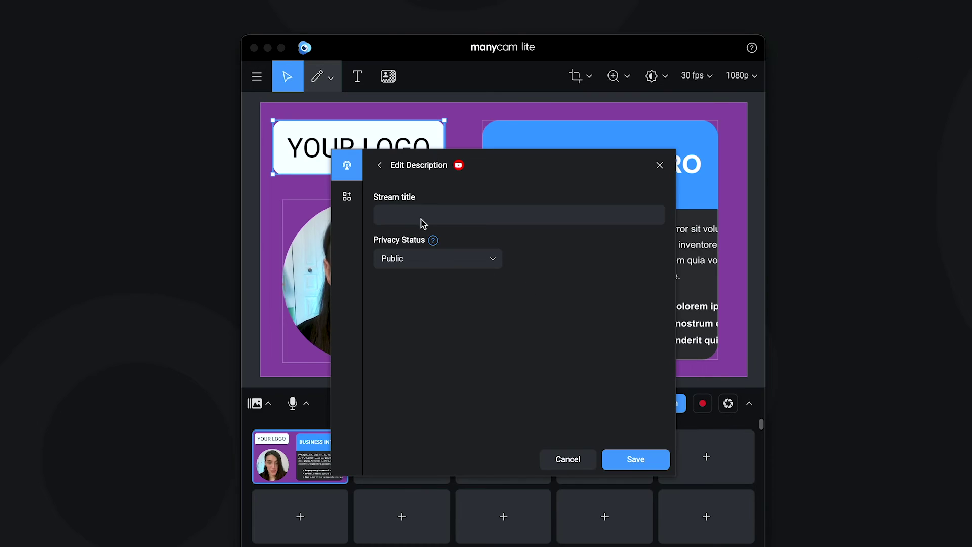
Enter the stream title 'ManyCam Lite Stream' and keep privacy status Public.
left_click(414, 214)
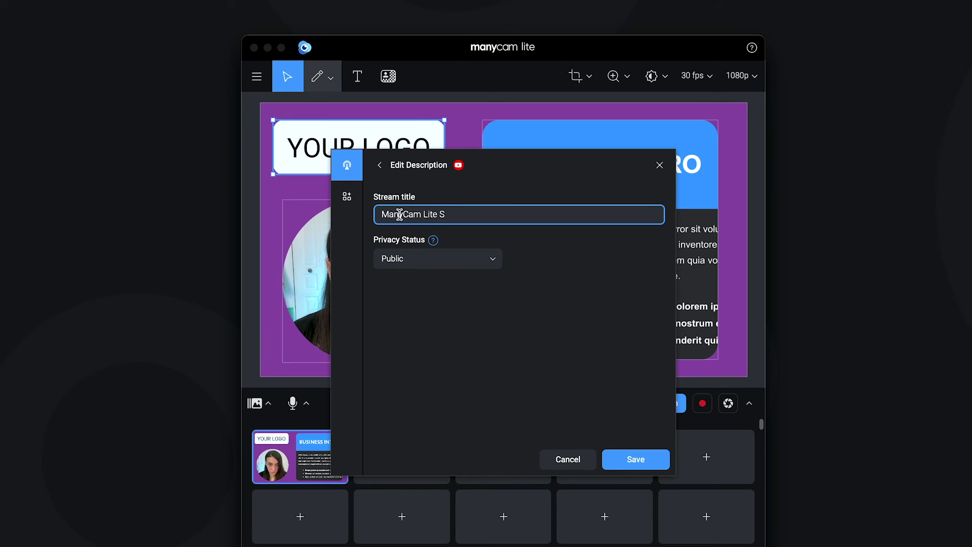
left_click(494, 261)
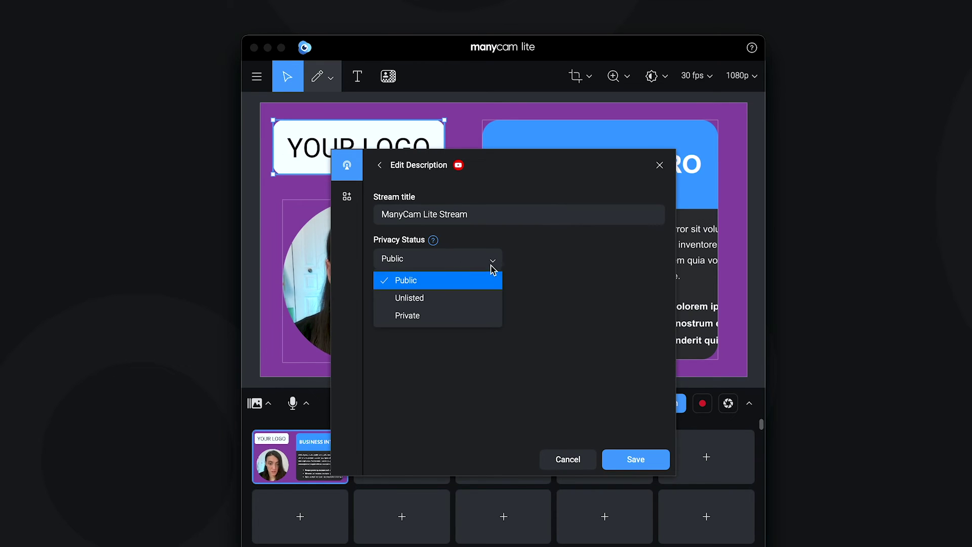
left_click(548, 289)
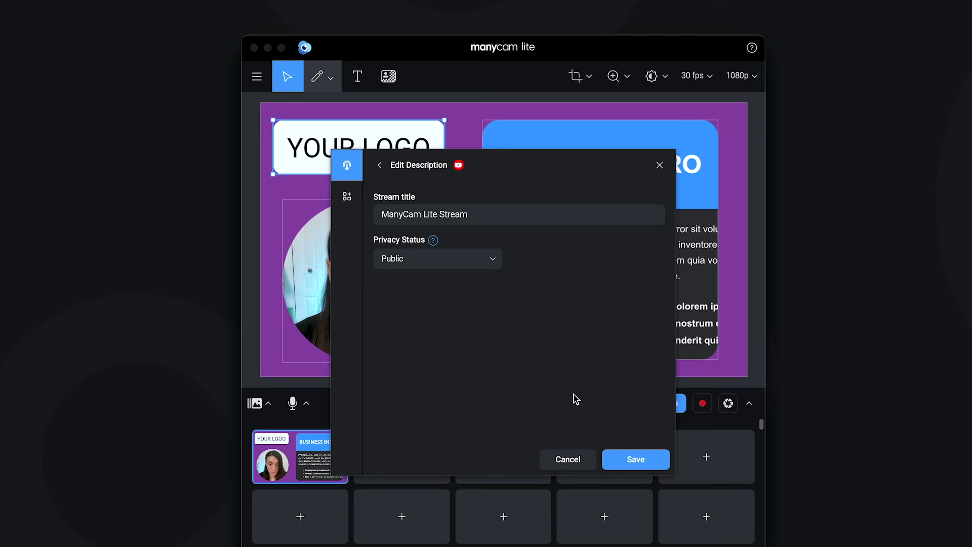
Save the YouTube stream details, go live, and begin adding a custom RTMP server.
left_click(627, 459)
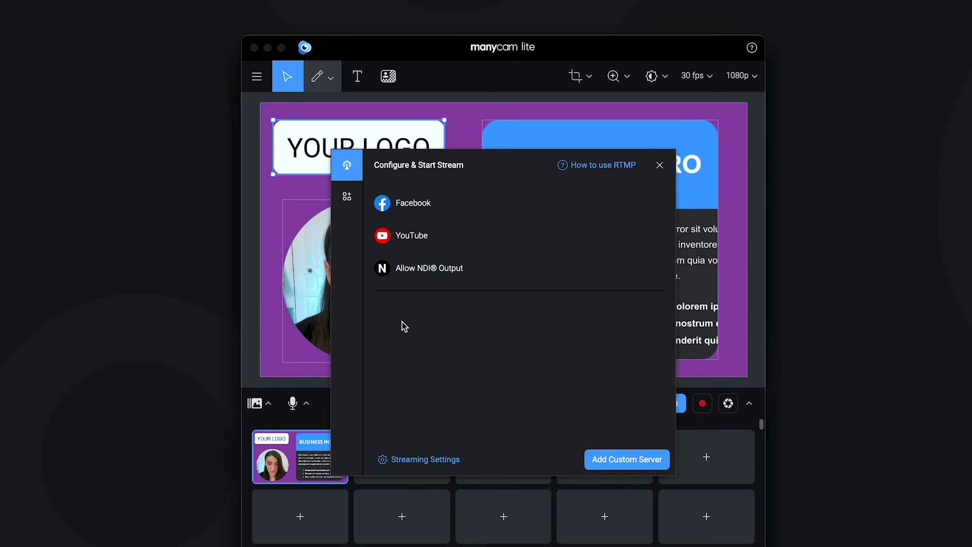
mouse_move(412, 250)
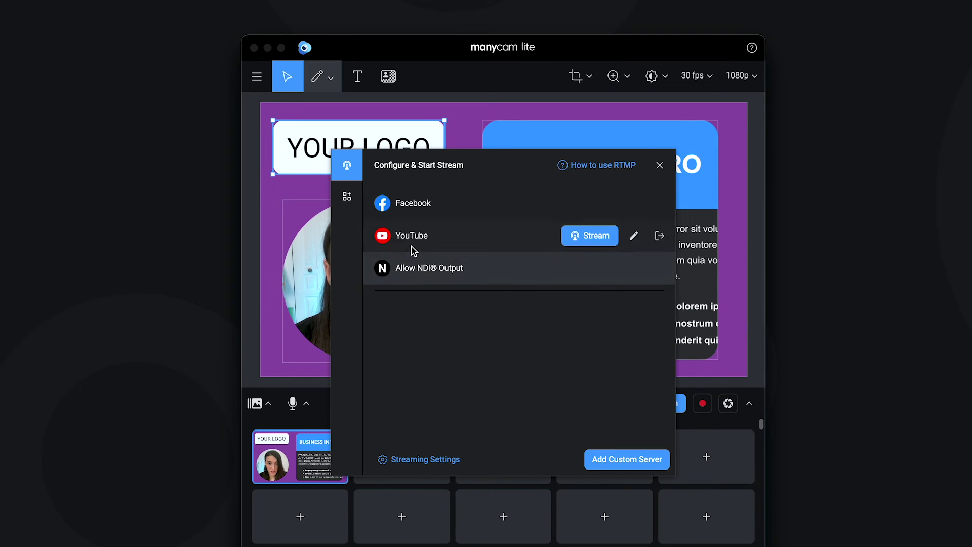
left_click(602, 242)
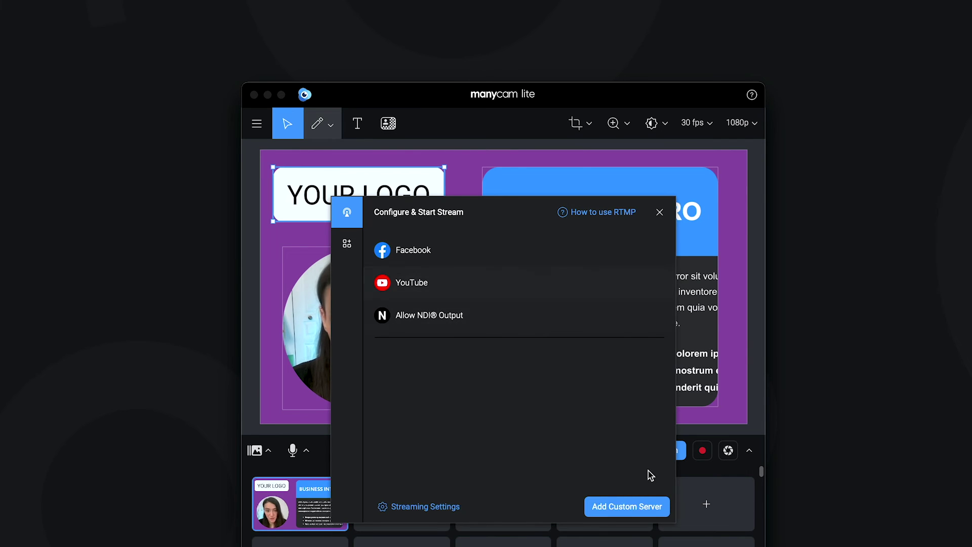
left_click(624, 507)
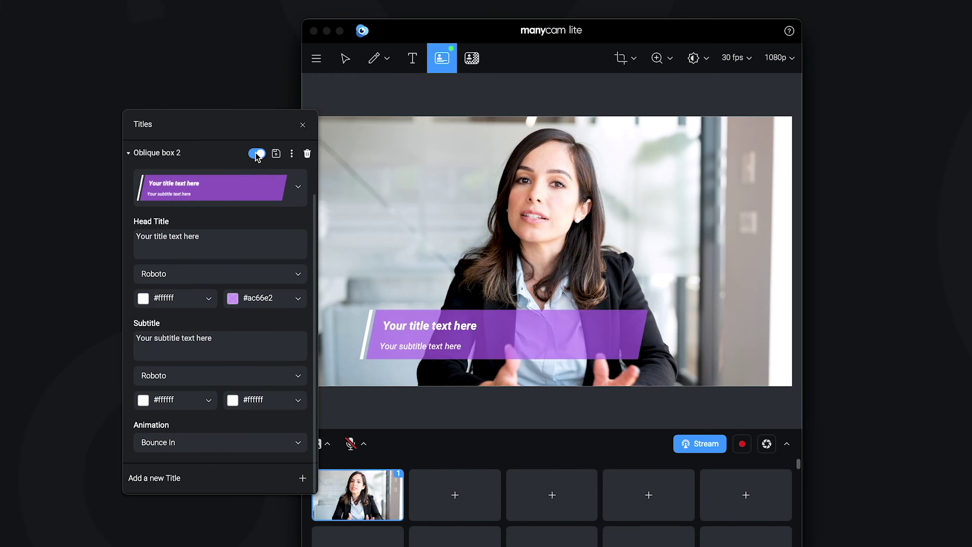
left_click(257, 153)
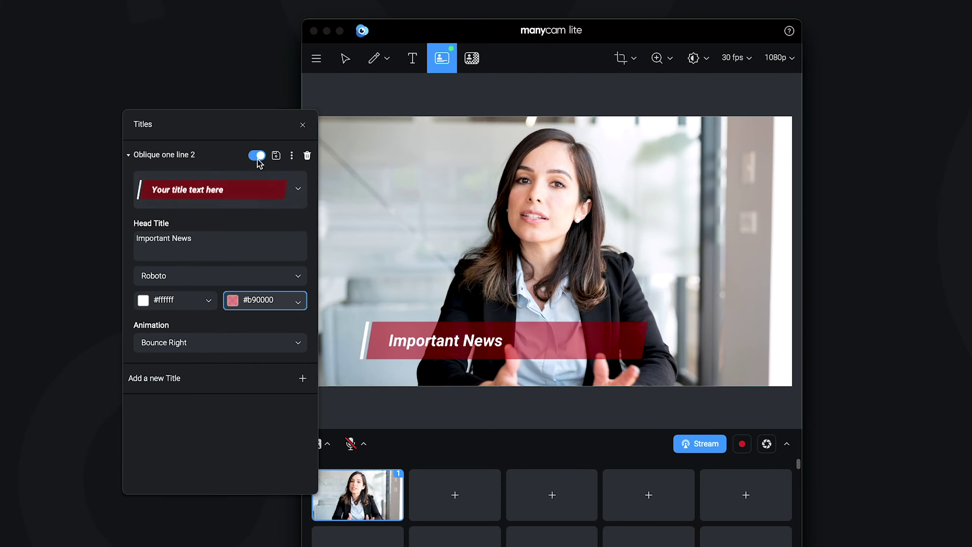
Preview the Oblique box 2, Important News and Classic 2 titles, then reopen the Titles panel.
left_click(256, 155)
left_click(257, 155)
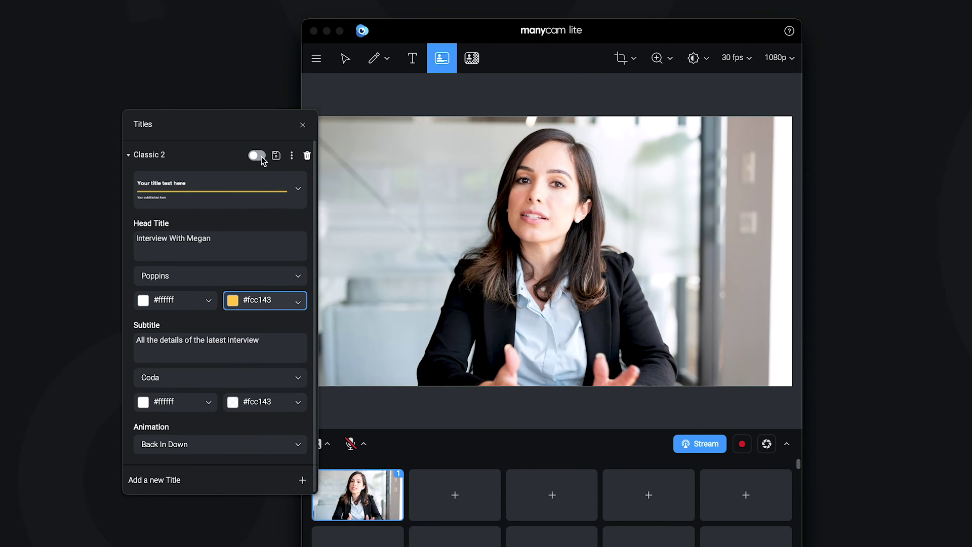
left_click(259, 156)
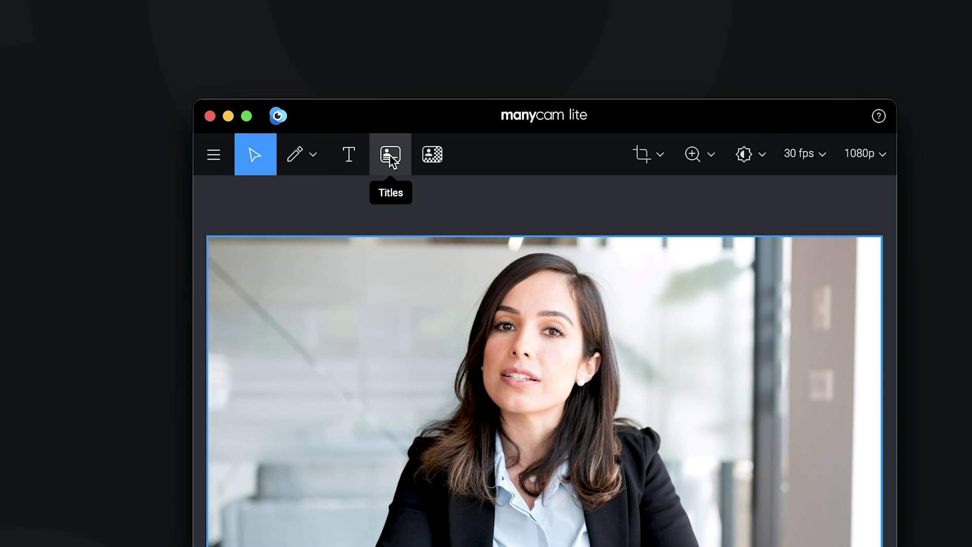
left_click(390, 157)
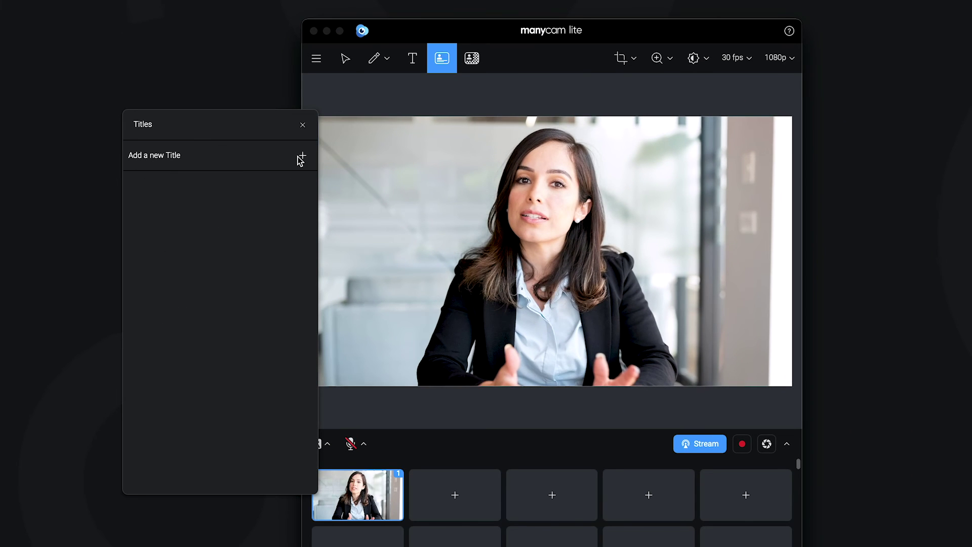
Add a new Centralized-style title with the head title 'ManyCam Title'.
left_click(303, 158)
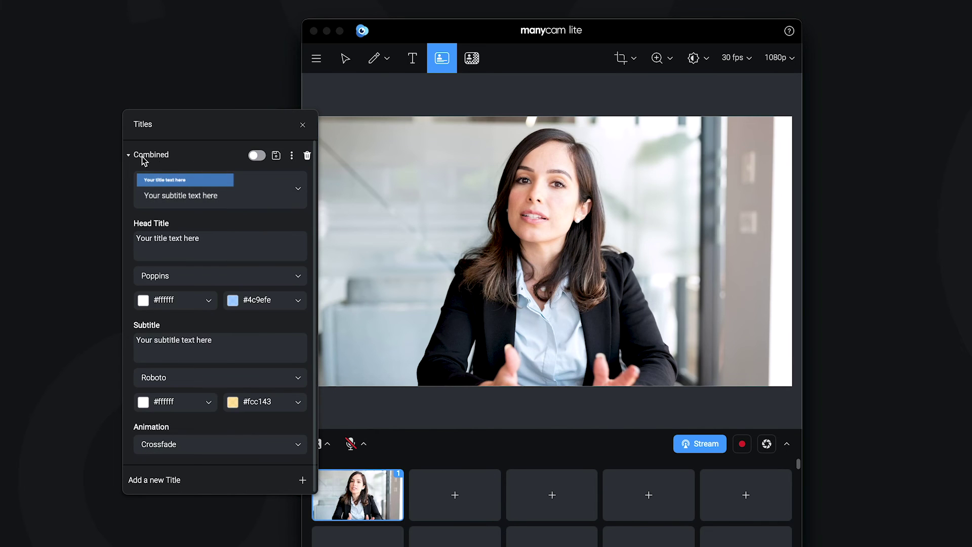
left_click(298, 193)
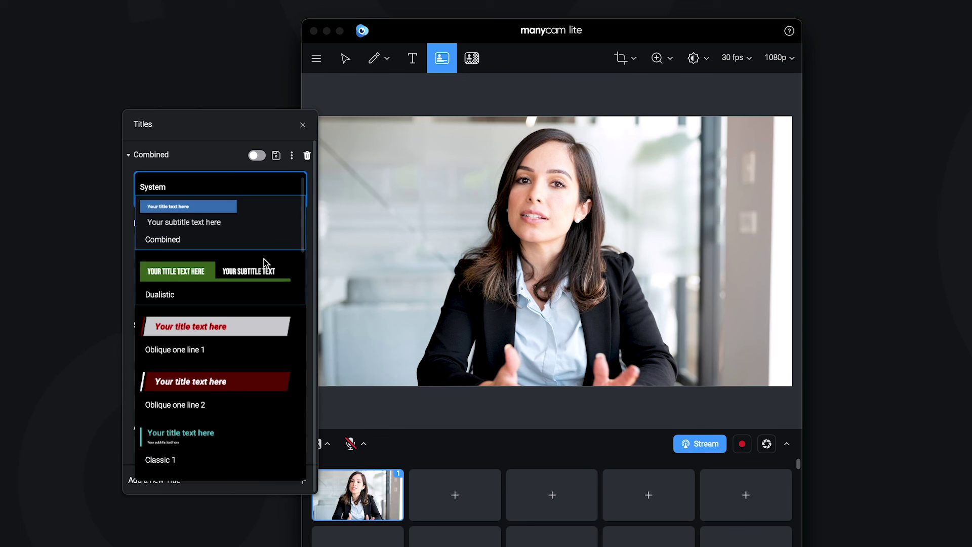
scroll(263, 260, "down", 5)
scroll(262, 264, "down", 9)
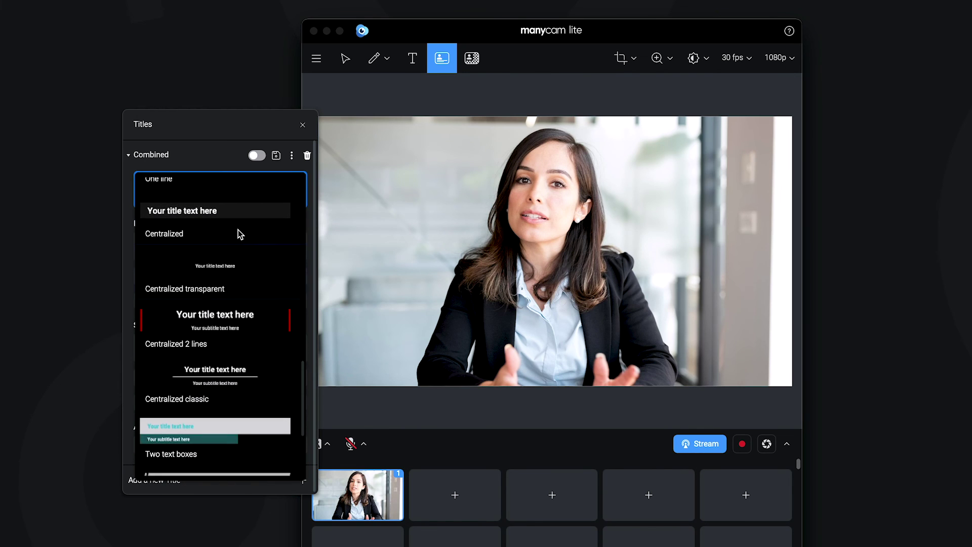
left_click(214, 210)
left_click(178, 245)
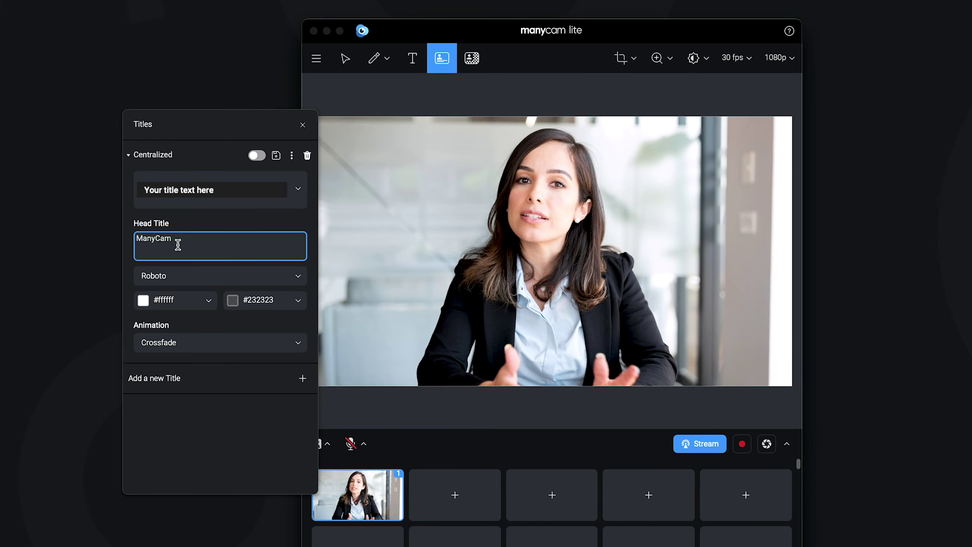
Set the title font to Poppins, keep the Crossfade animation, and show it on the video.
left_click(211, 276)
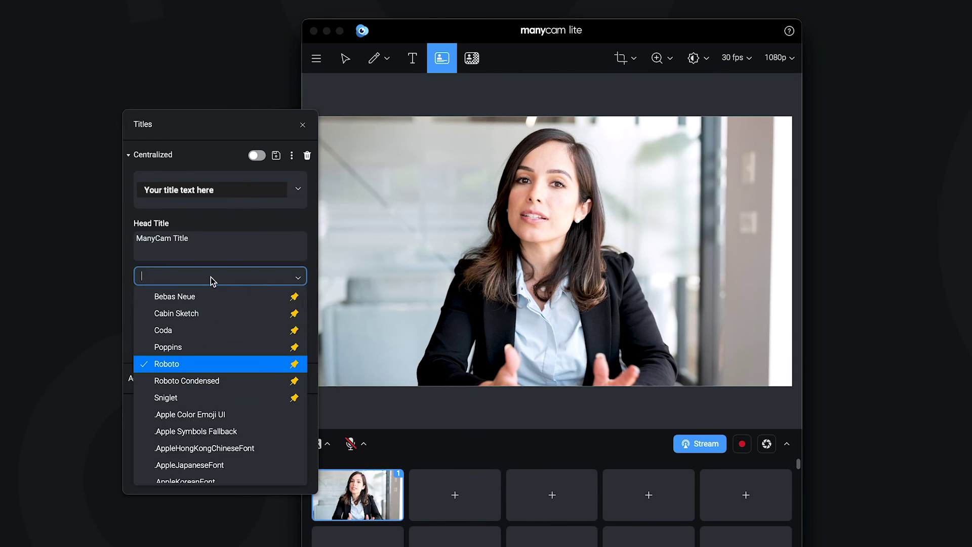
left_click(185, 342)
left_click(230, 347)
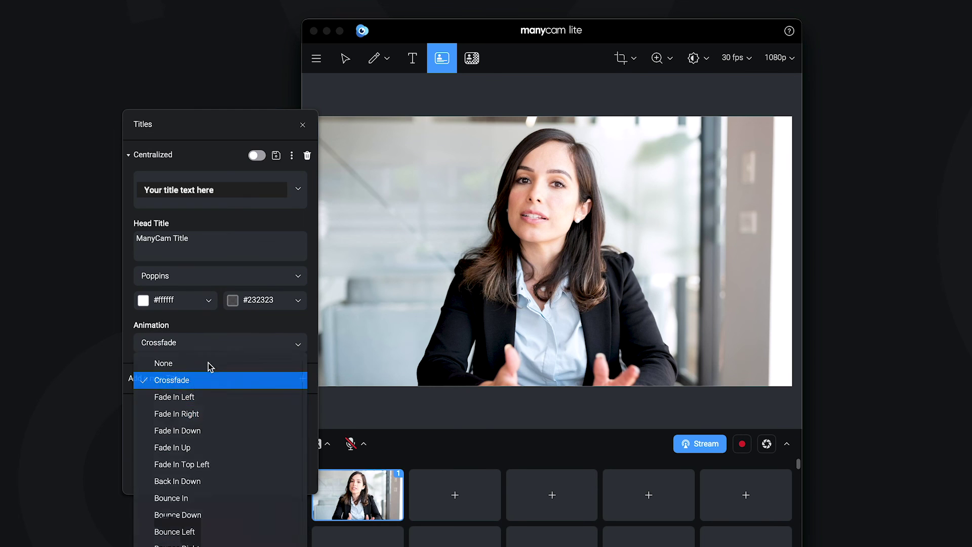
left_click(213, 344)
left_click(256, 155)
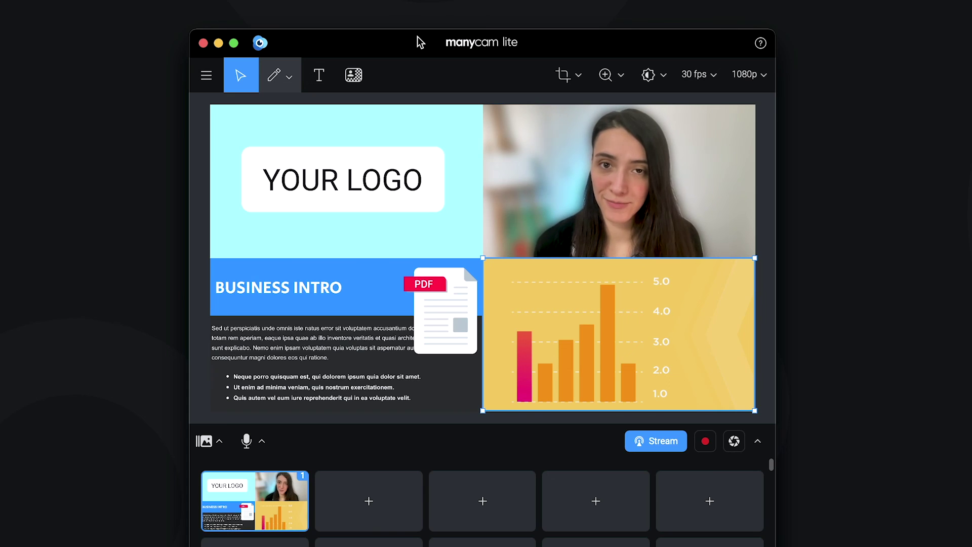
Start recording the four-part logo, webcam, intro and chart scene.
left_click(705, 442)
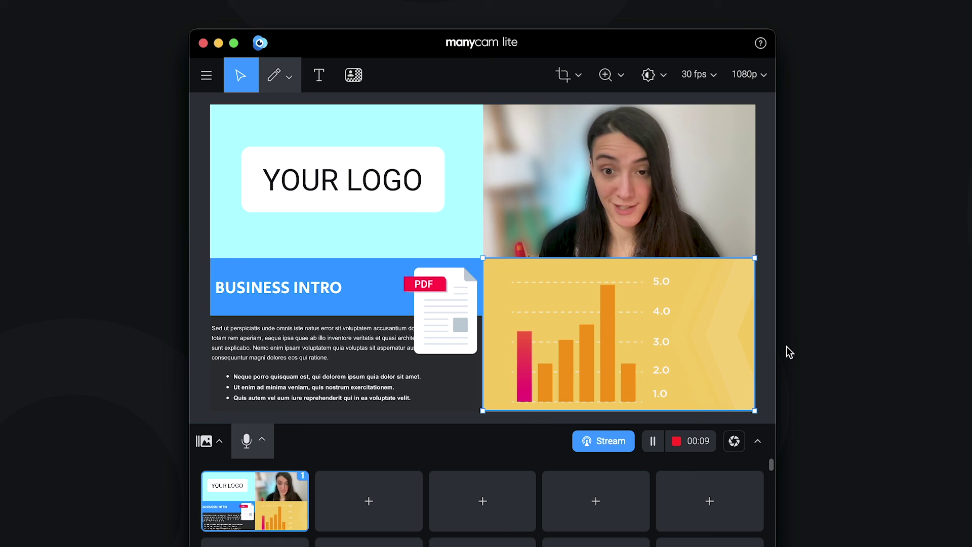
Stop the 11-second recording and open the video save directory.
left_click(676, 441)
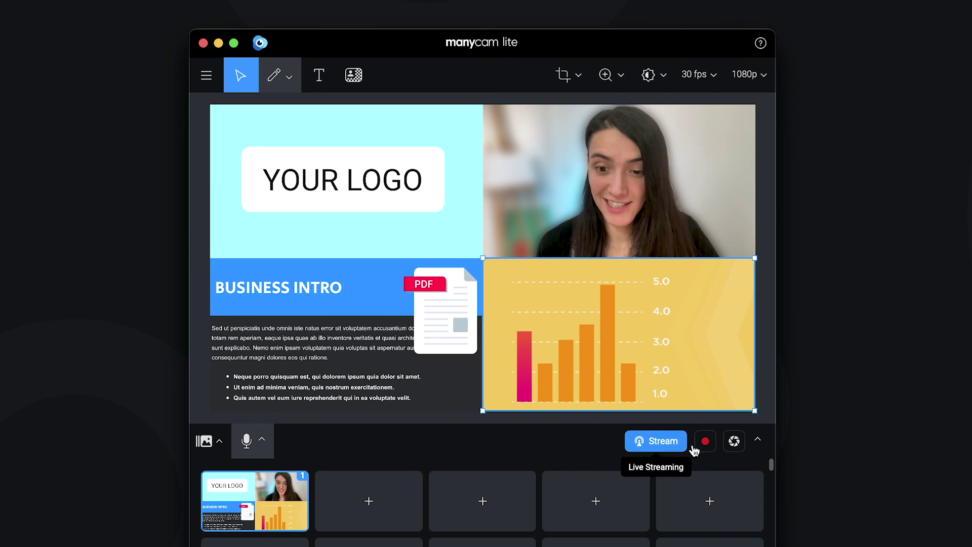
left_click(759, 444)
left_click(685, 391)
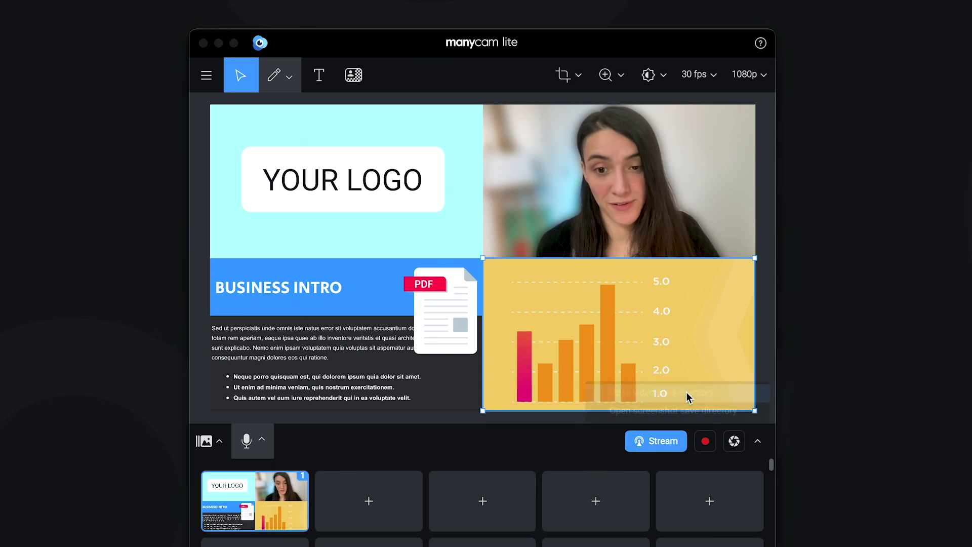